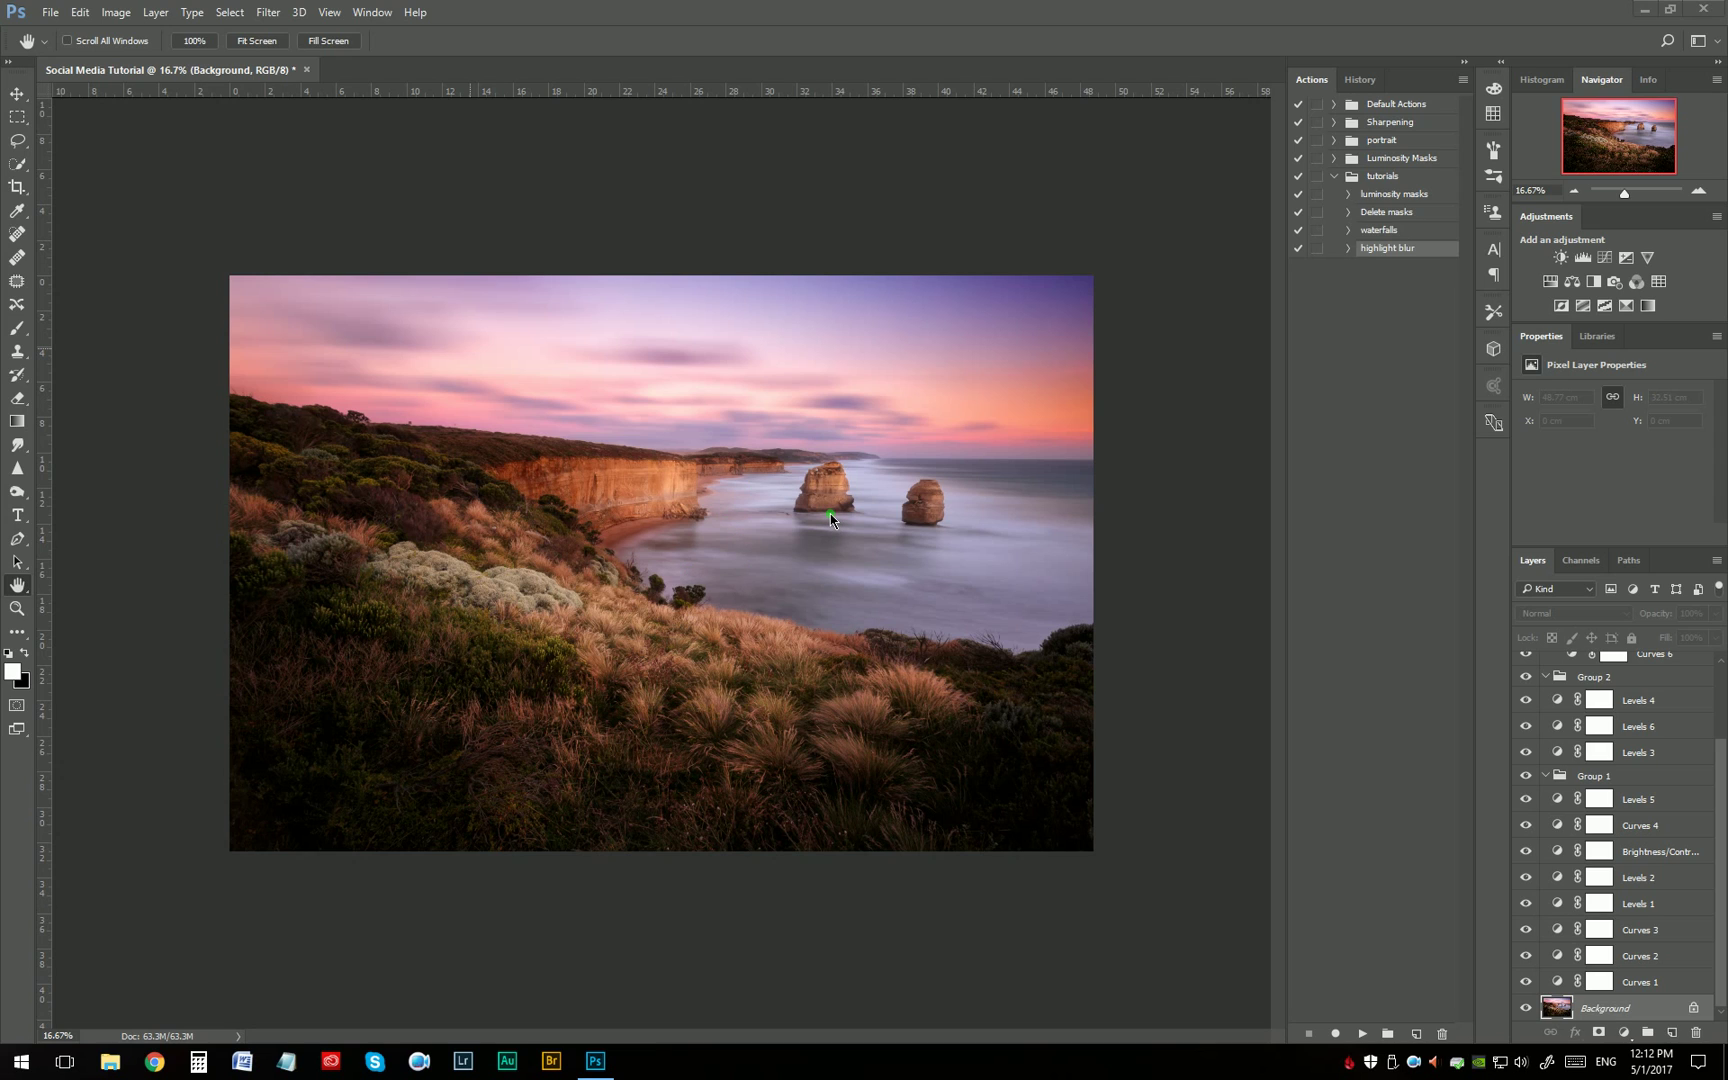
# Step: Crop the photo to a 4:5 (8:10) portrait, shifting the image so both sea stacks fit
pyautogui.click(17, 187)
pyautogui.click(140, 42)
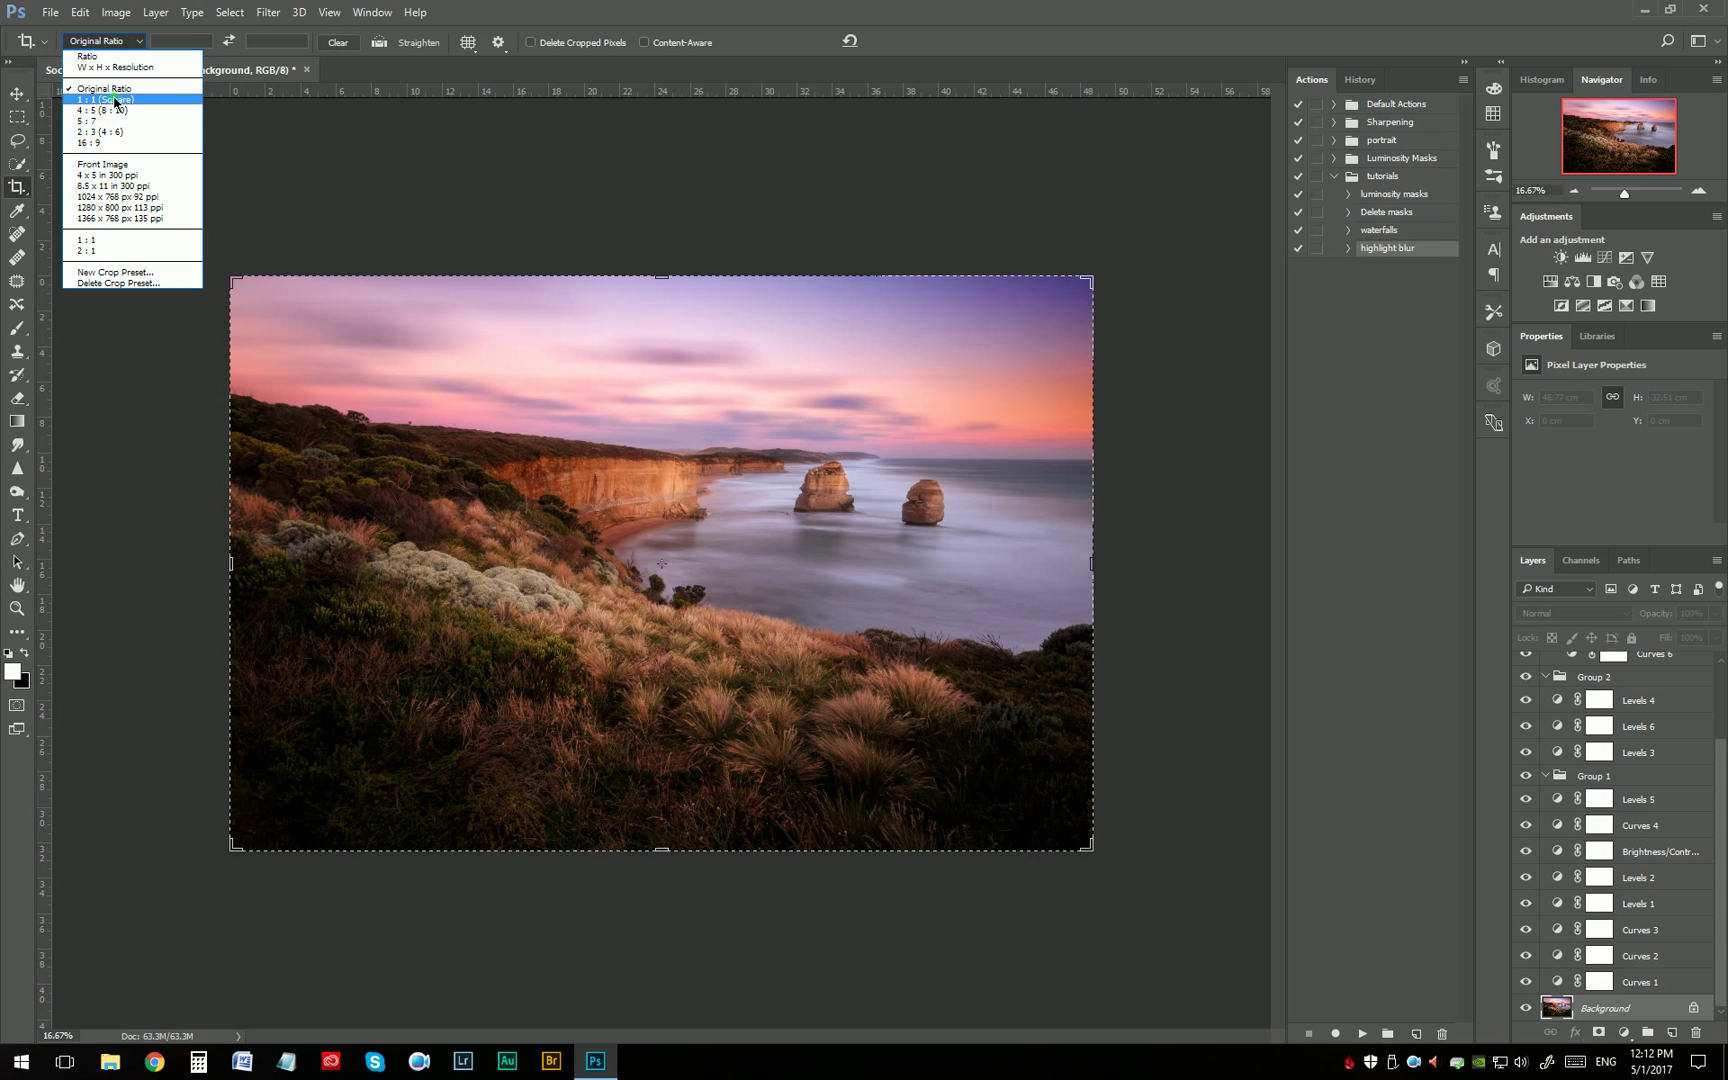
pyautogui.click(115, 112)
pyautogui.moveTo(765, 544); pyautogui.dragTo(723, 549)
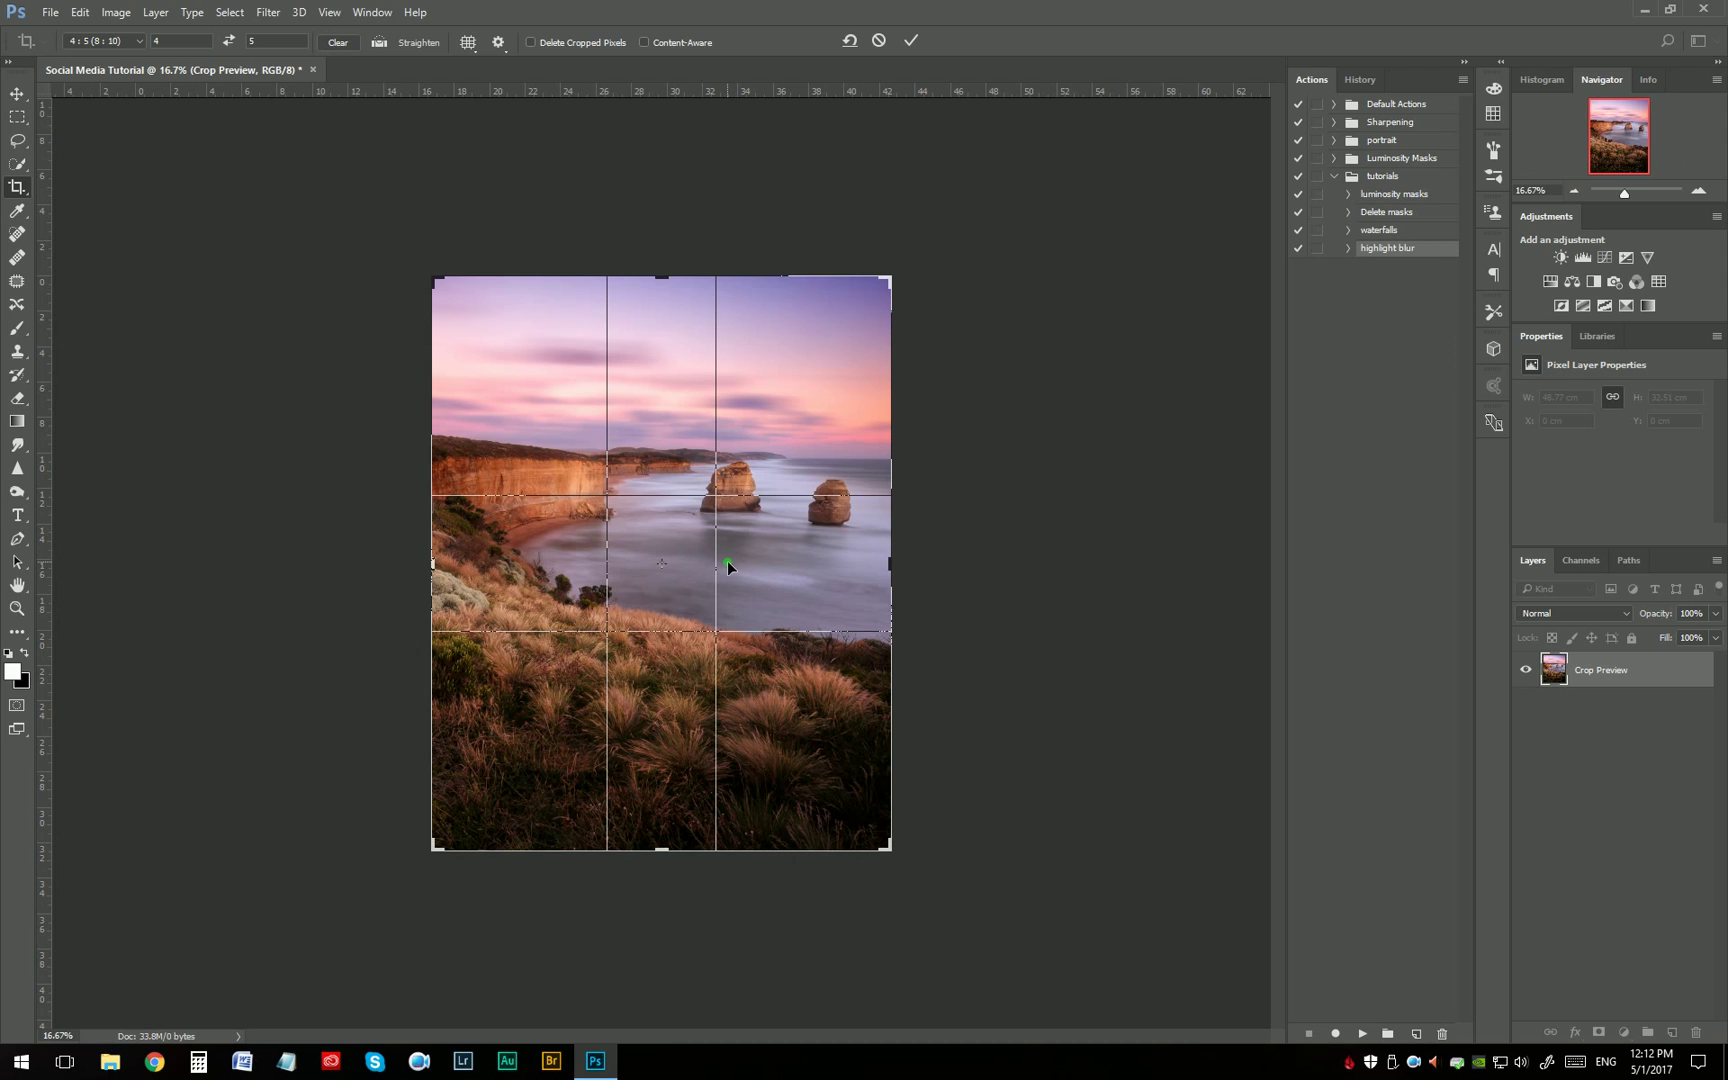
pyautogui.press('Return')
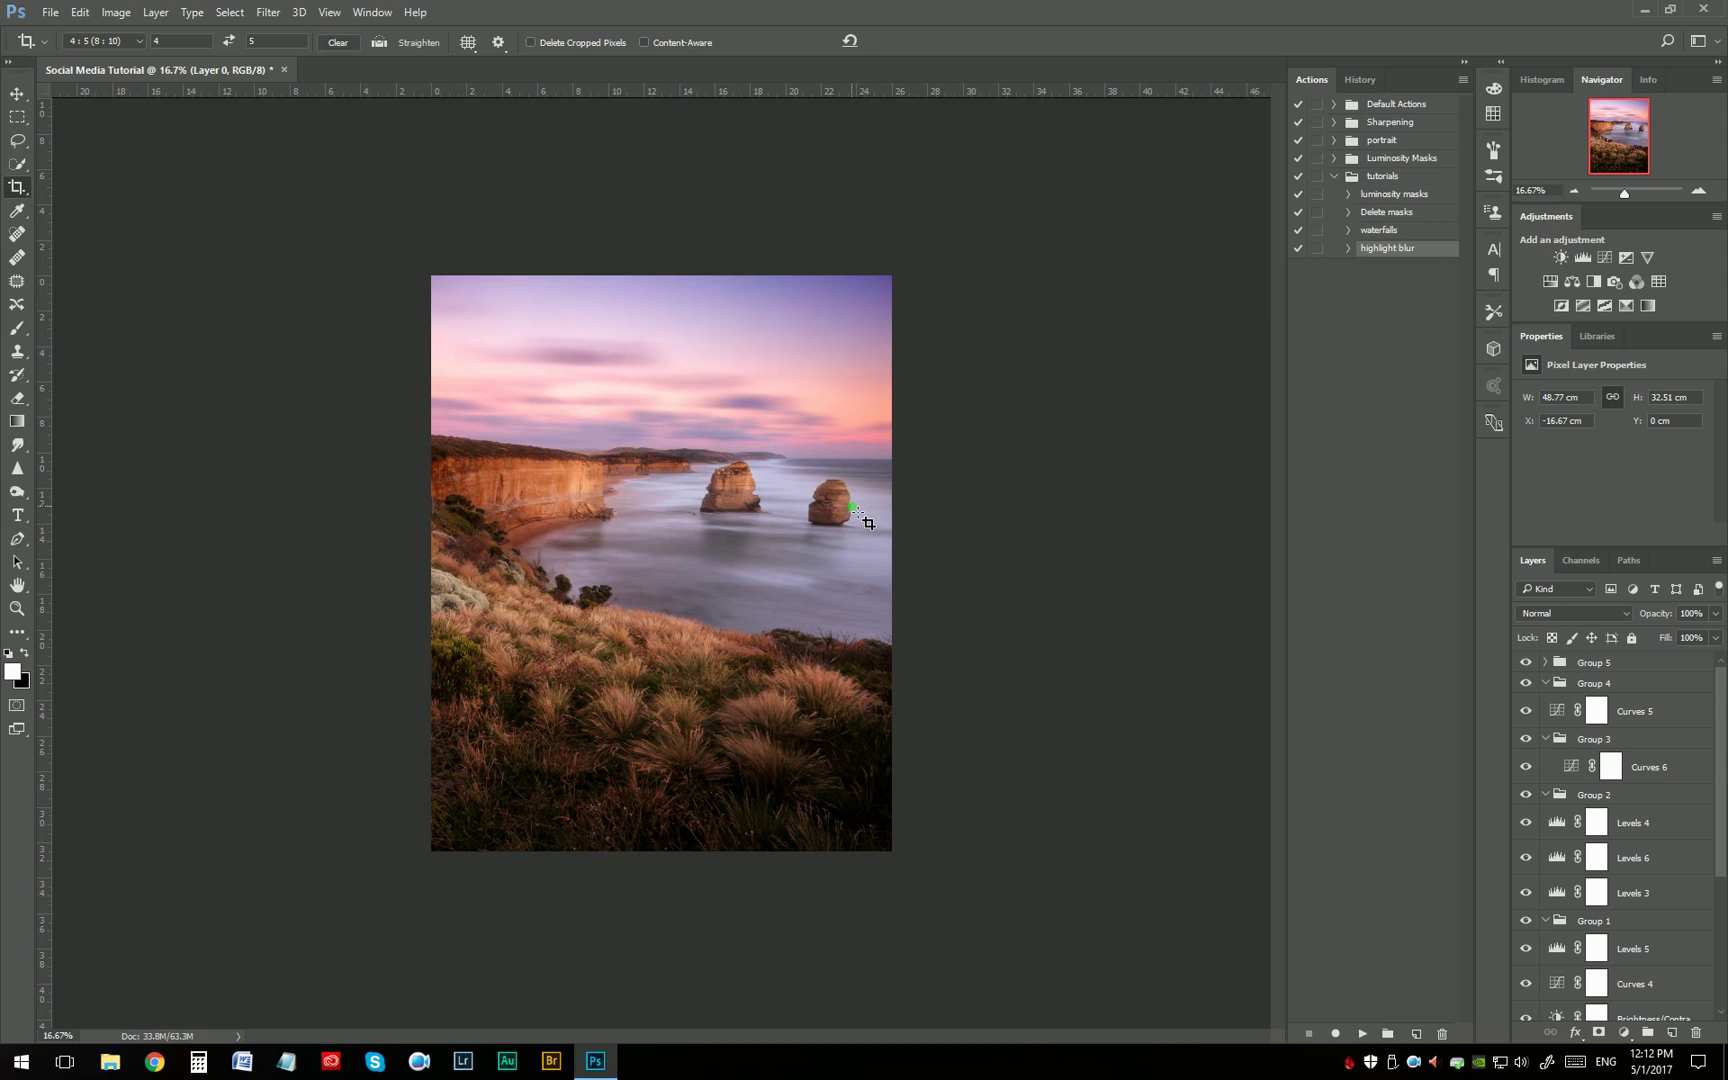
pyautogui.hotkey('ctrl', 'alt', 'i')
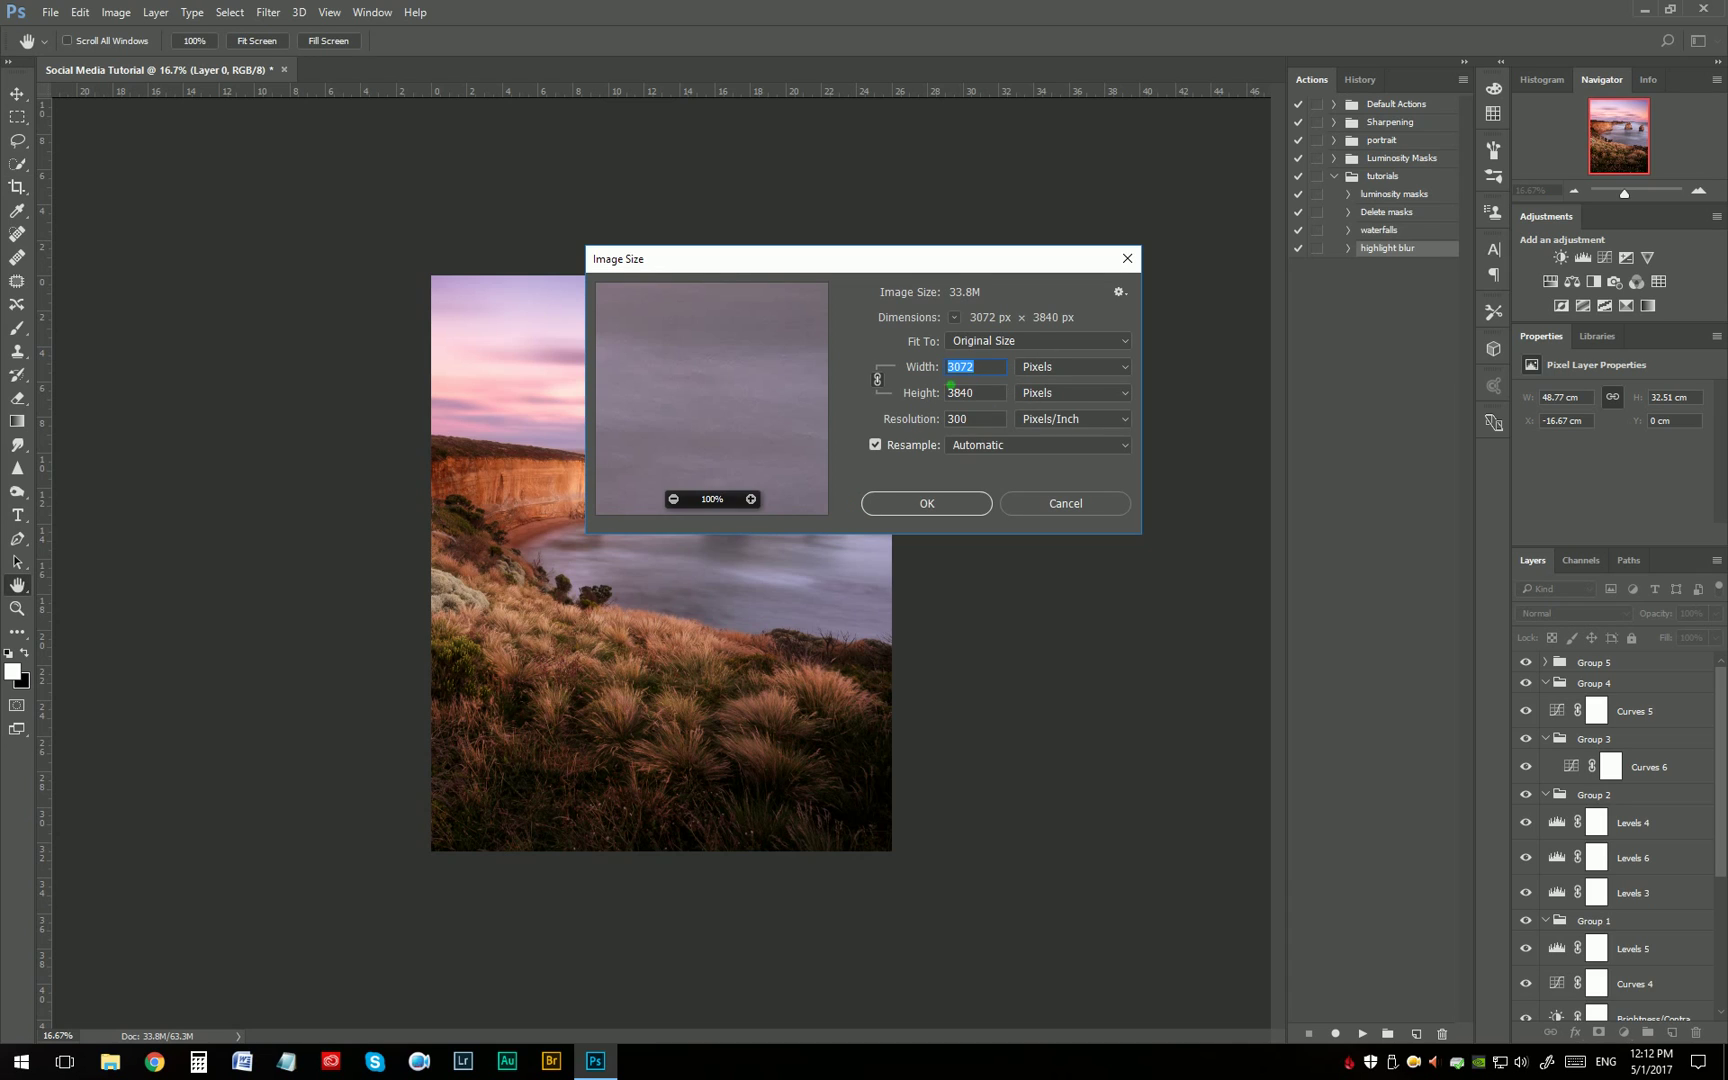
pyautogui.click(1058, 505)
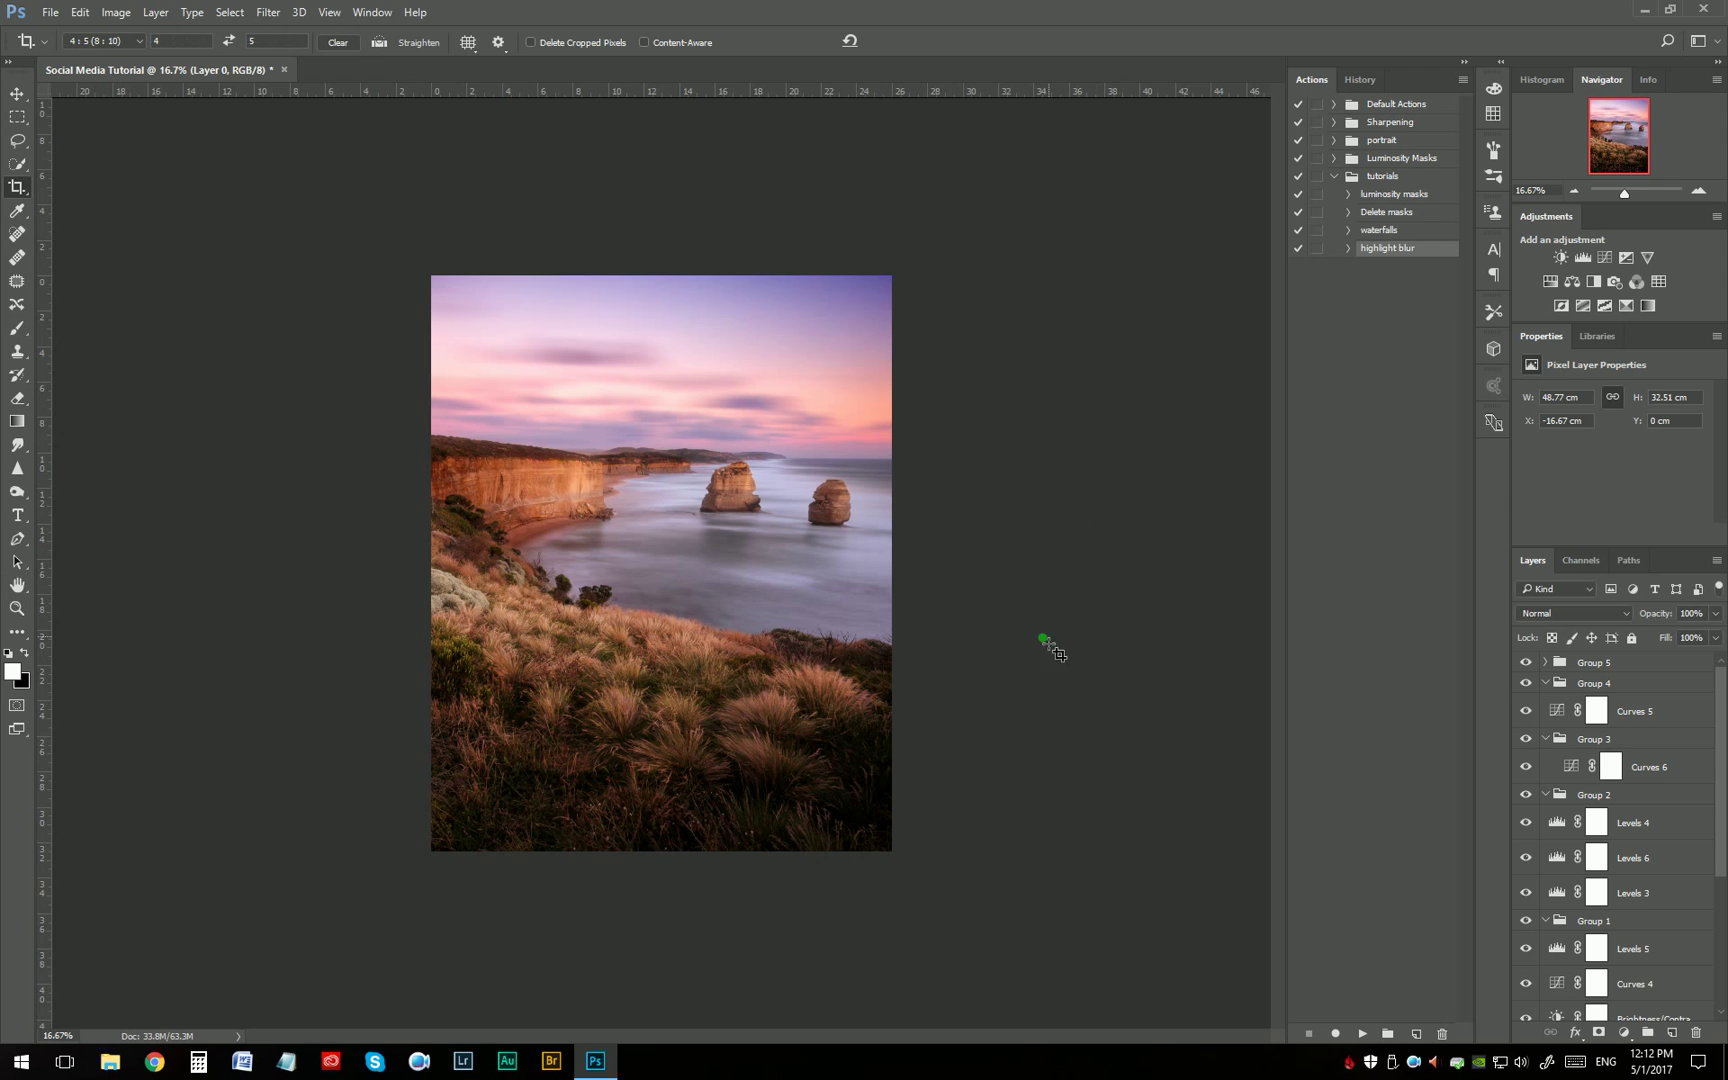
# Step: Start recording a new 'Instagram' action and flatten the image into one Background layer
pyautogui.click(1416, 1034)
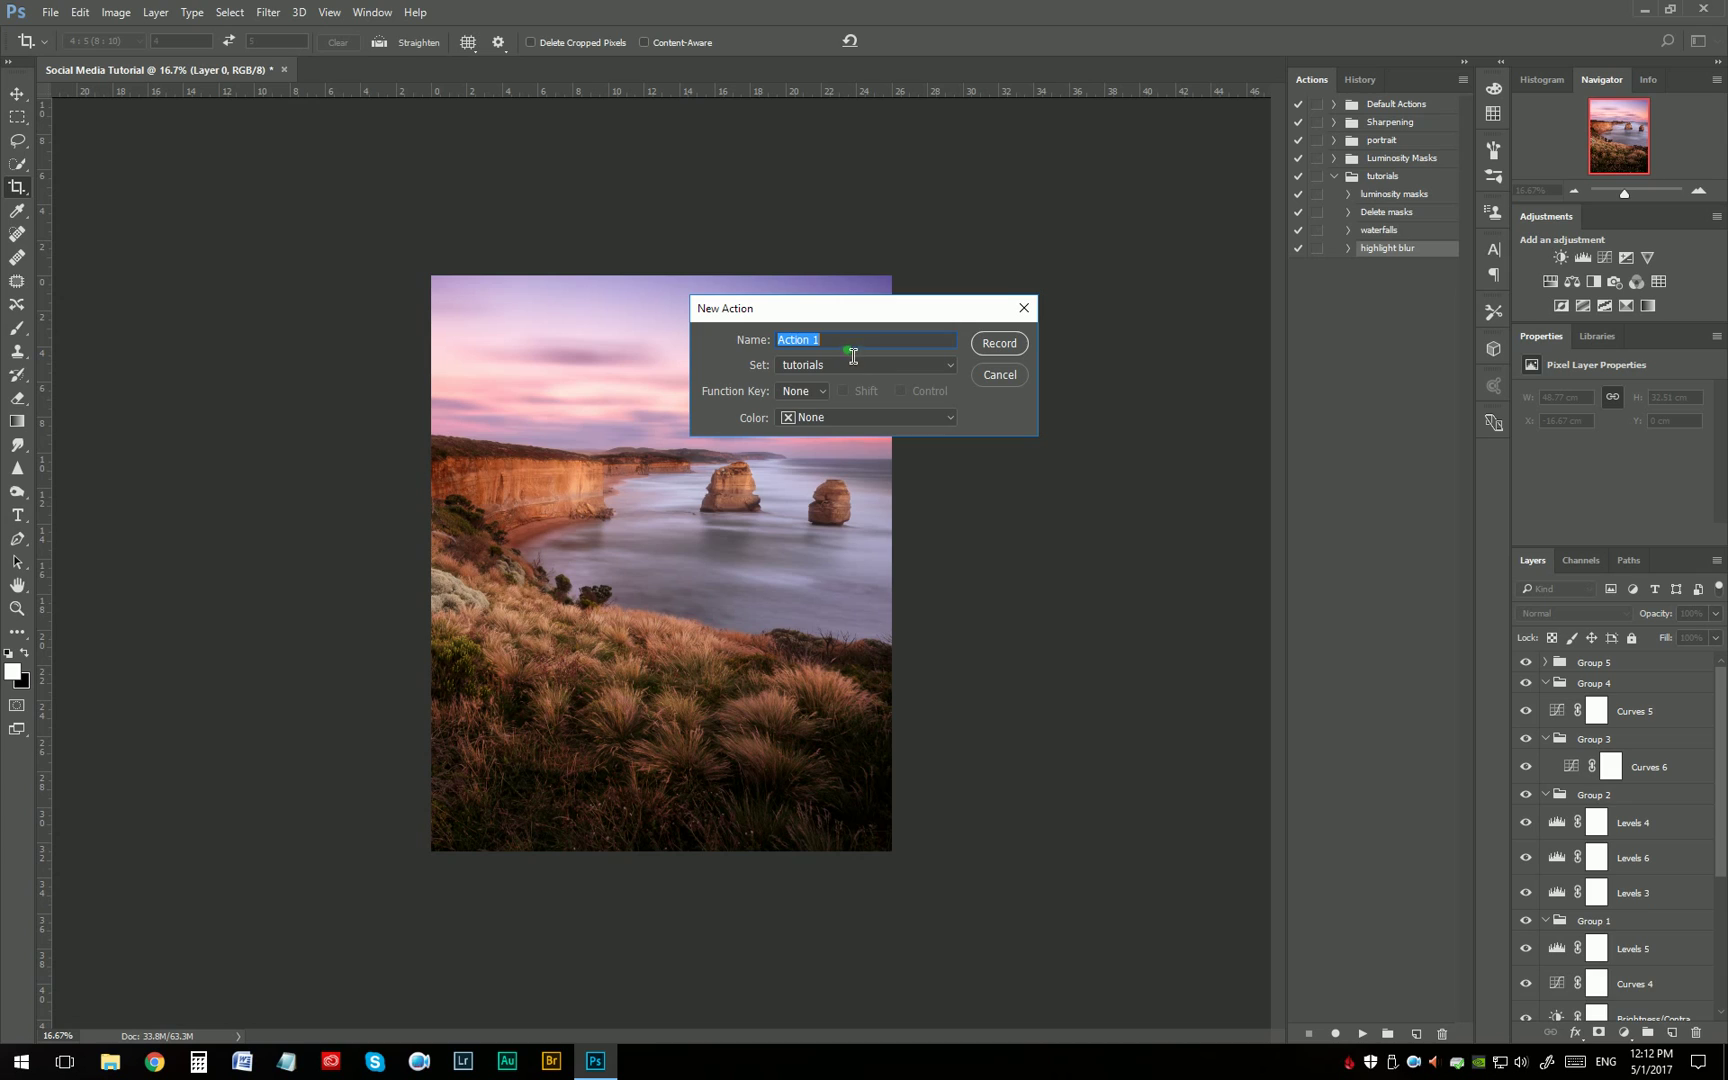
pyautogui.write('Instagram')
pyautogui.click(998, 344)
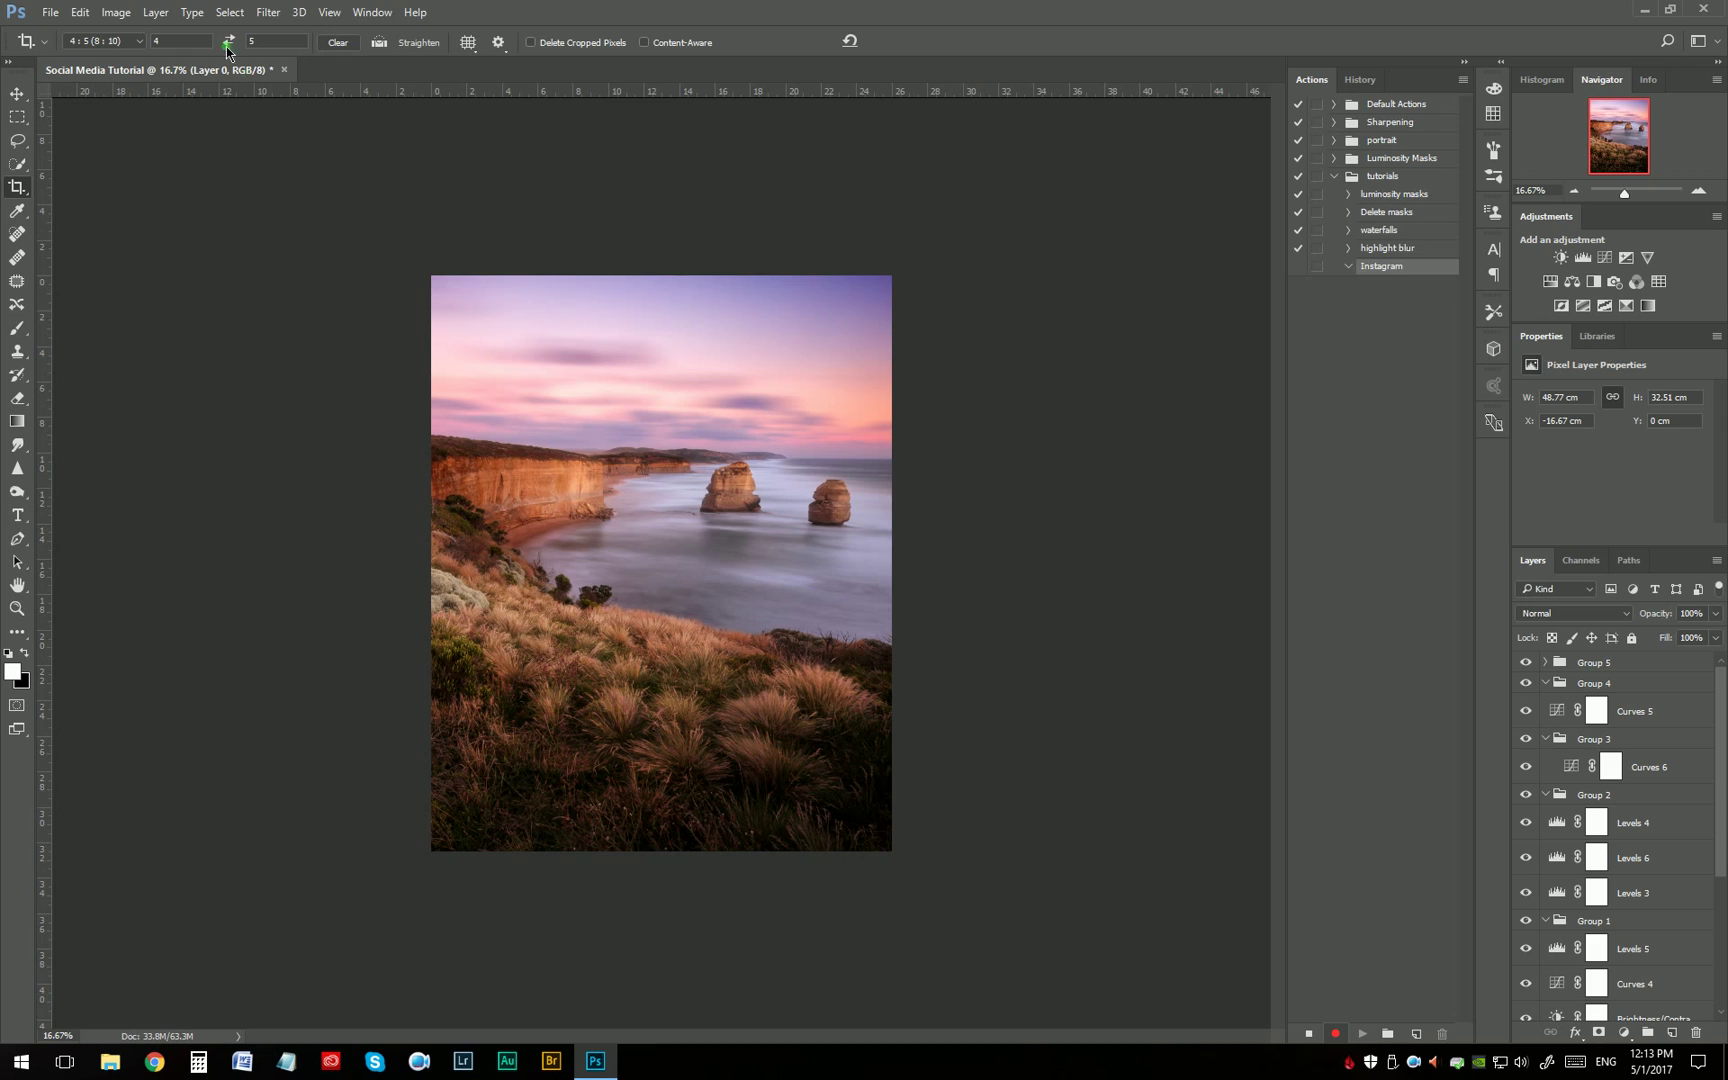
pyautogui.click(154, 13)
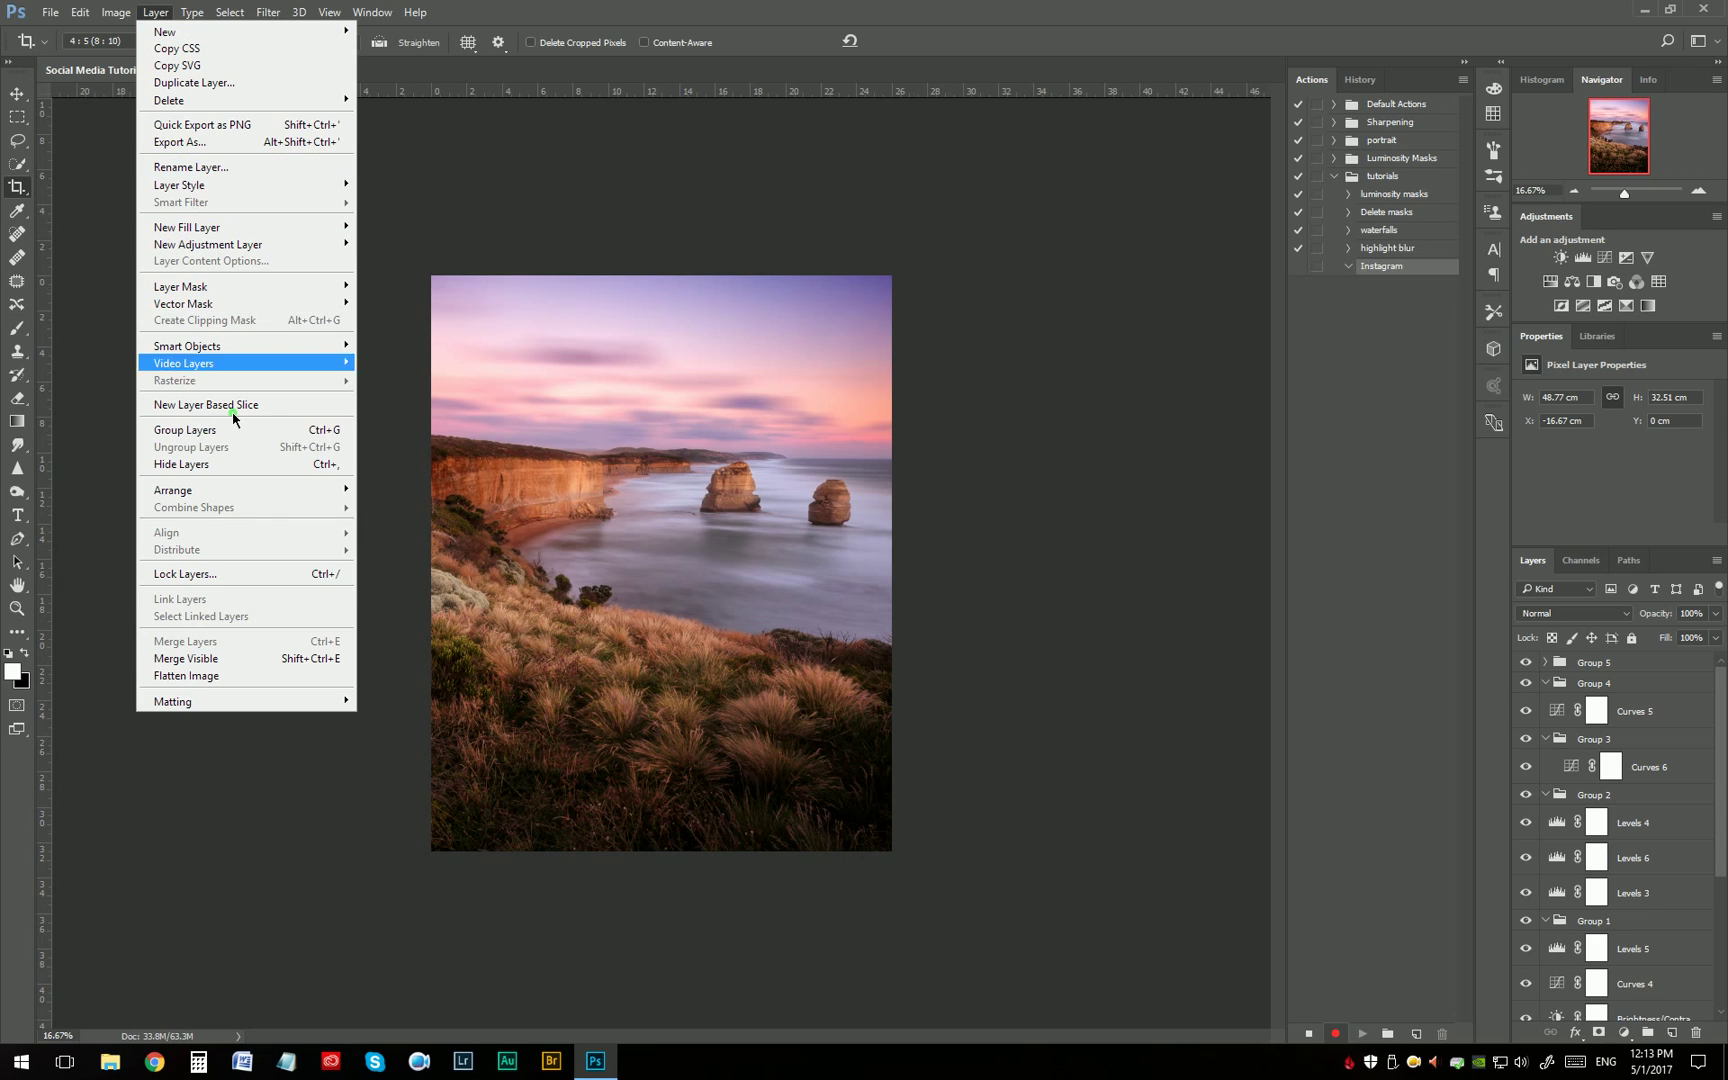
pyautogui.click(248, 676)
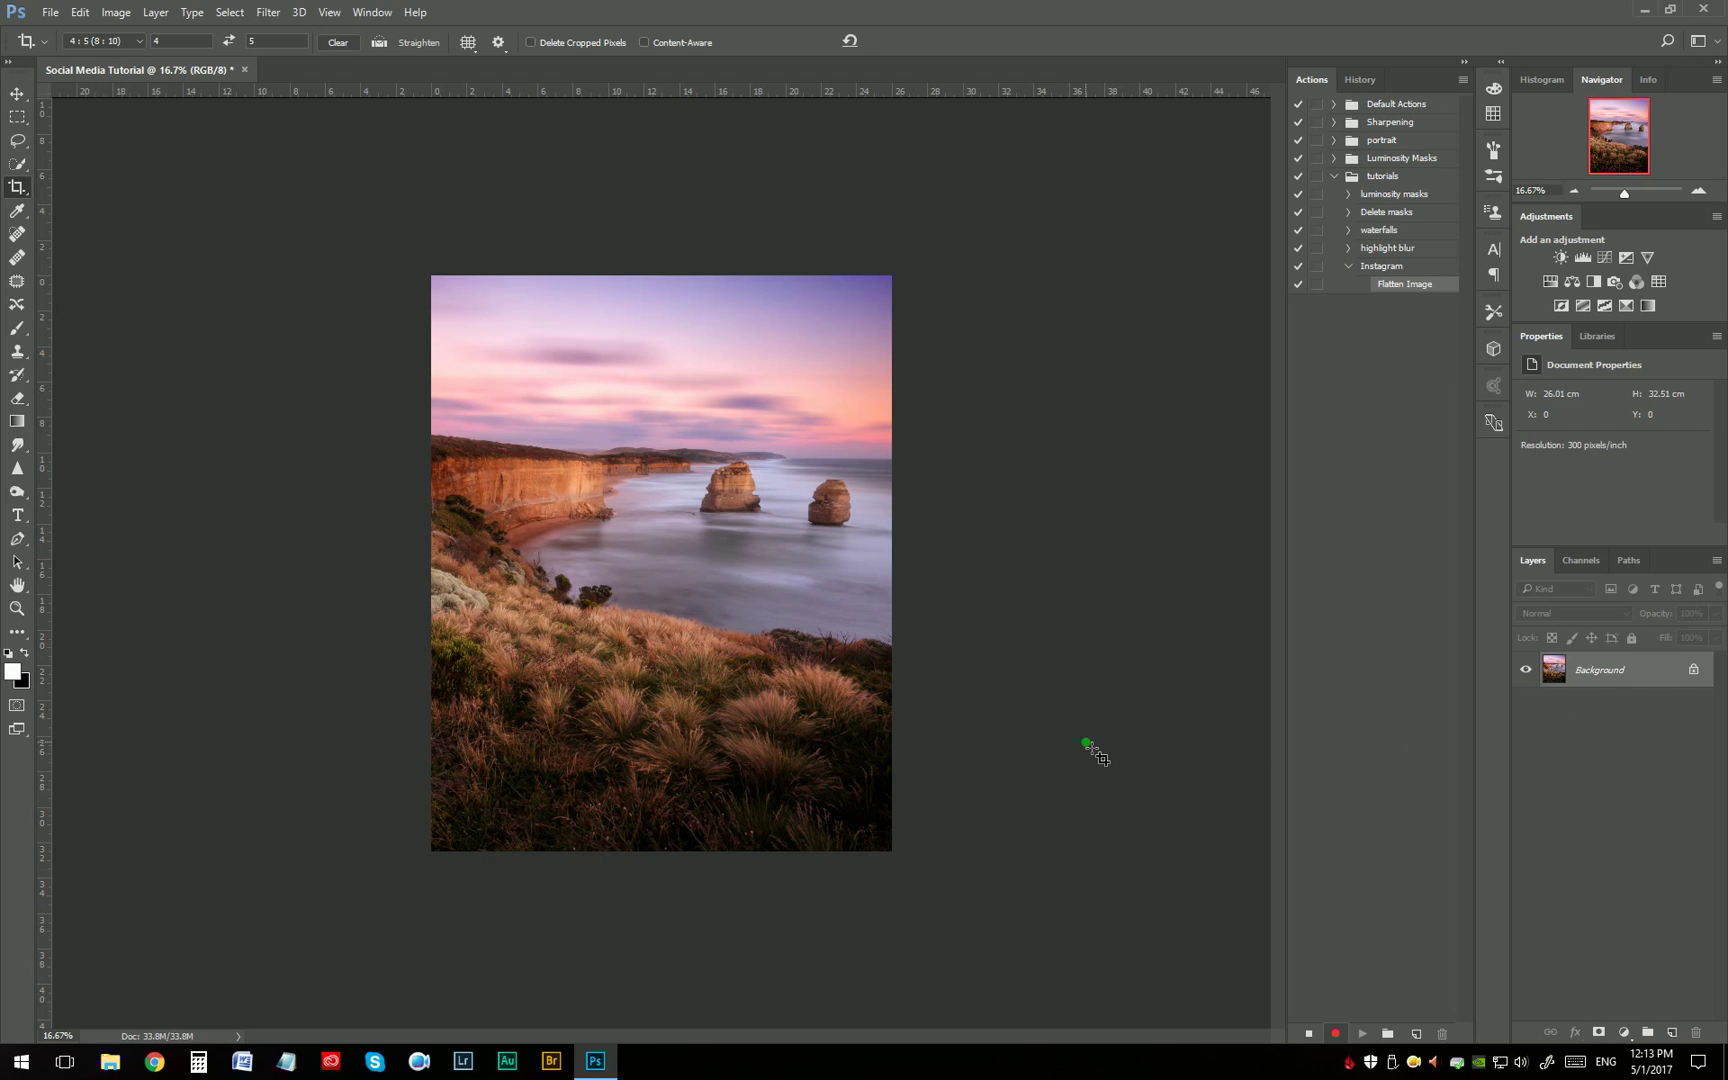
# Step: Resize the image to 1800 px wide (1800 × 2250) with proportions constrained
pyautogui.hotkey('ctrl', 'alt', 'i')
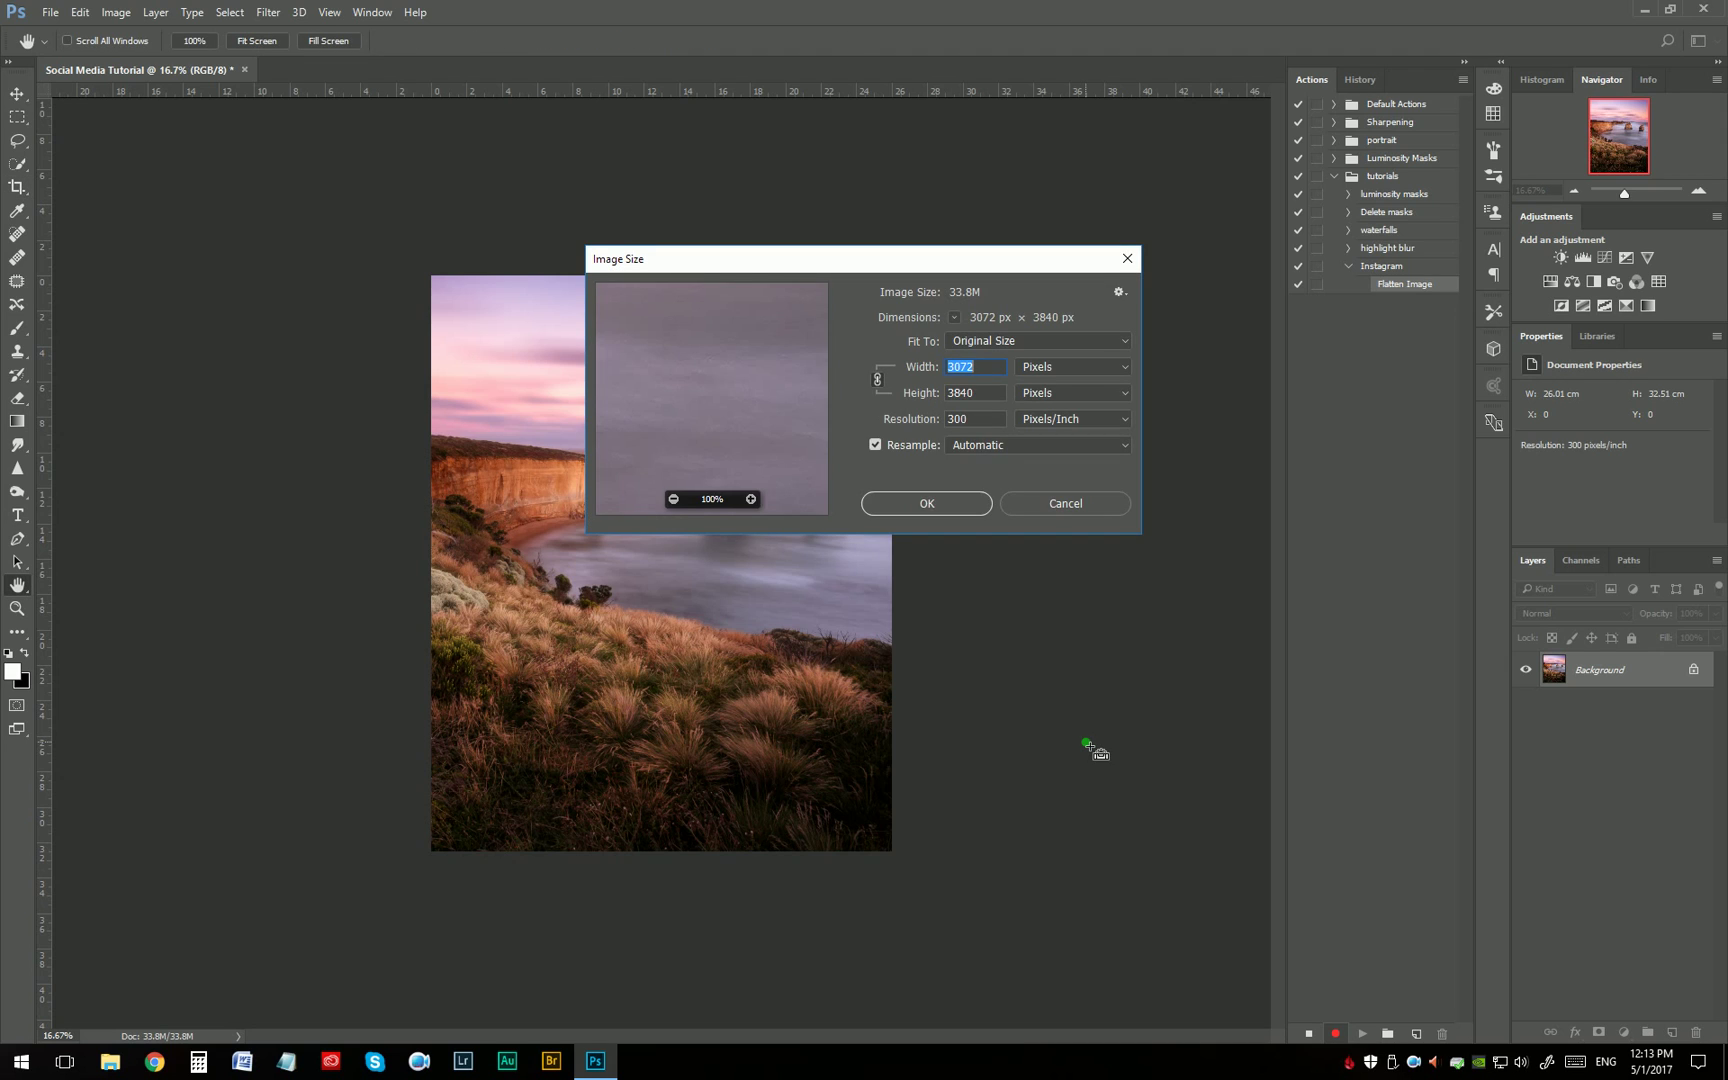
pyautogui.write('18')
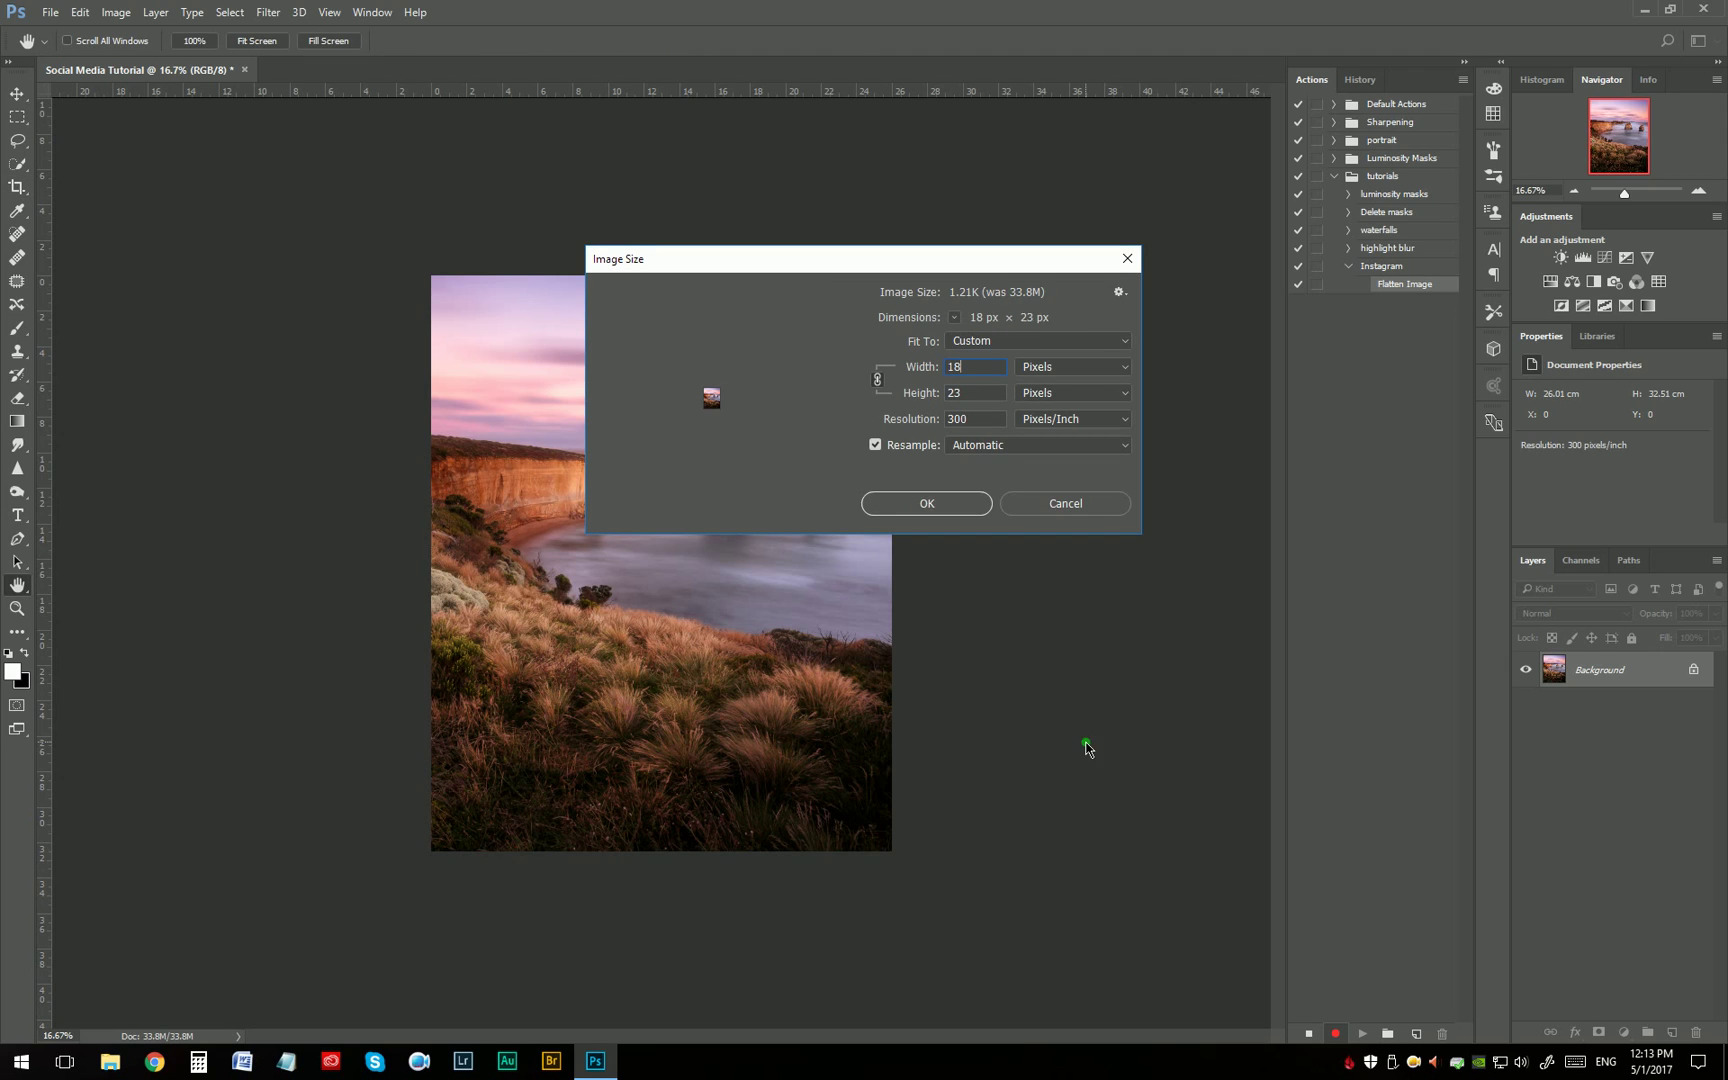
pyautogui.write('00')
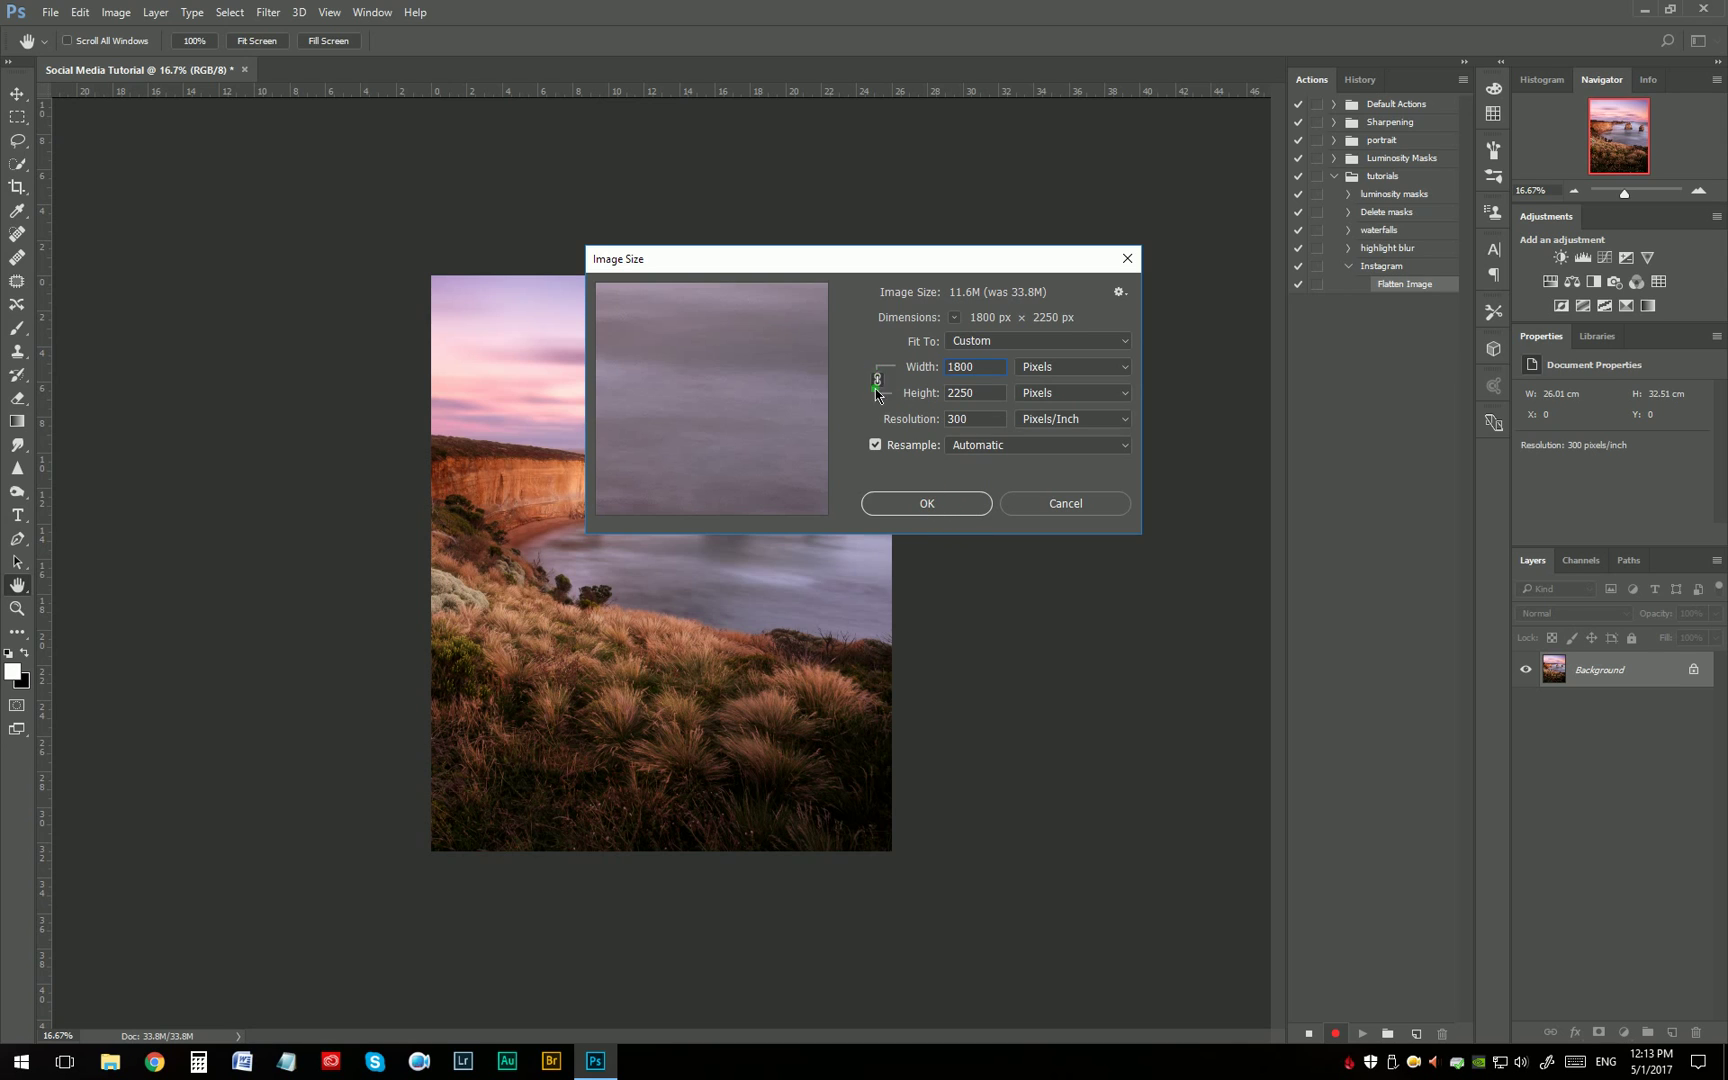
pyautogui.click(940, 505)
pyautogui.press('c')
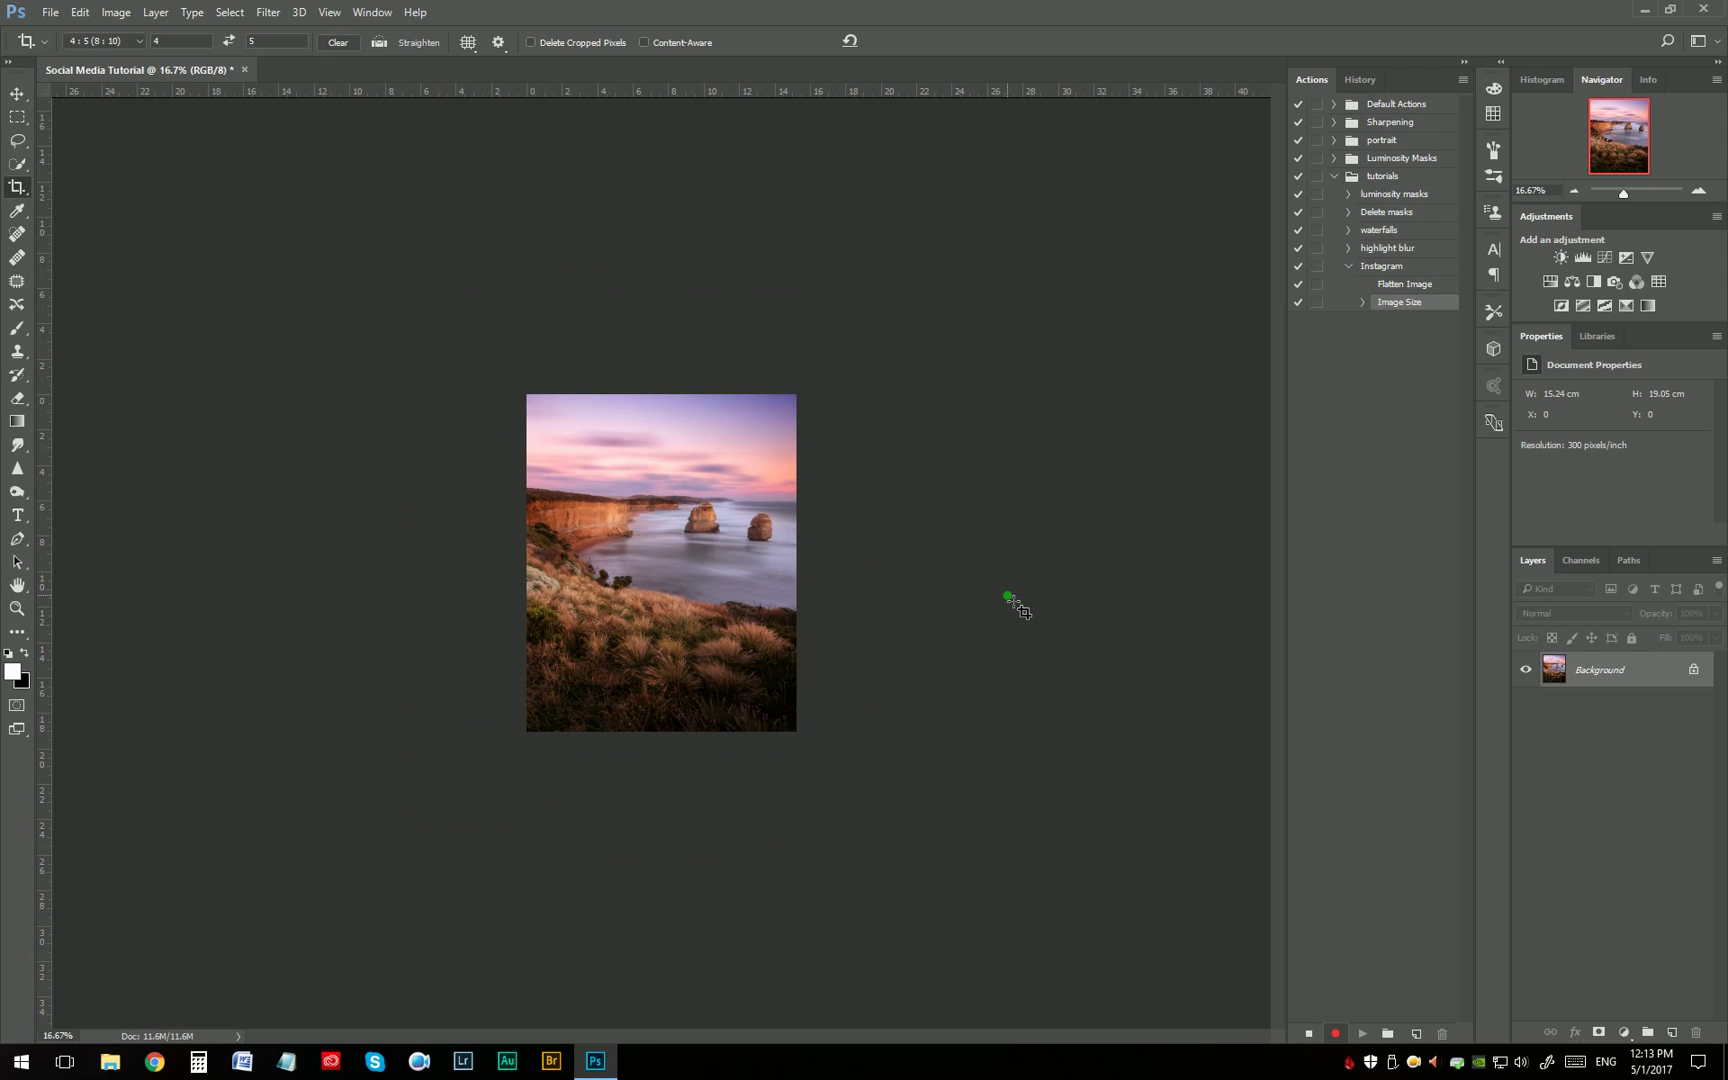
# Step: Duplicate the photo onto Layer 1 and apply Filter > Sharpen > Sharpen to it
pyautogui.hotkey('ctrl', '+')
pyautogui.hotkey('ctrl', '+')
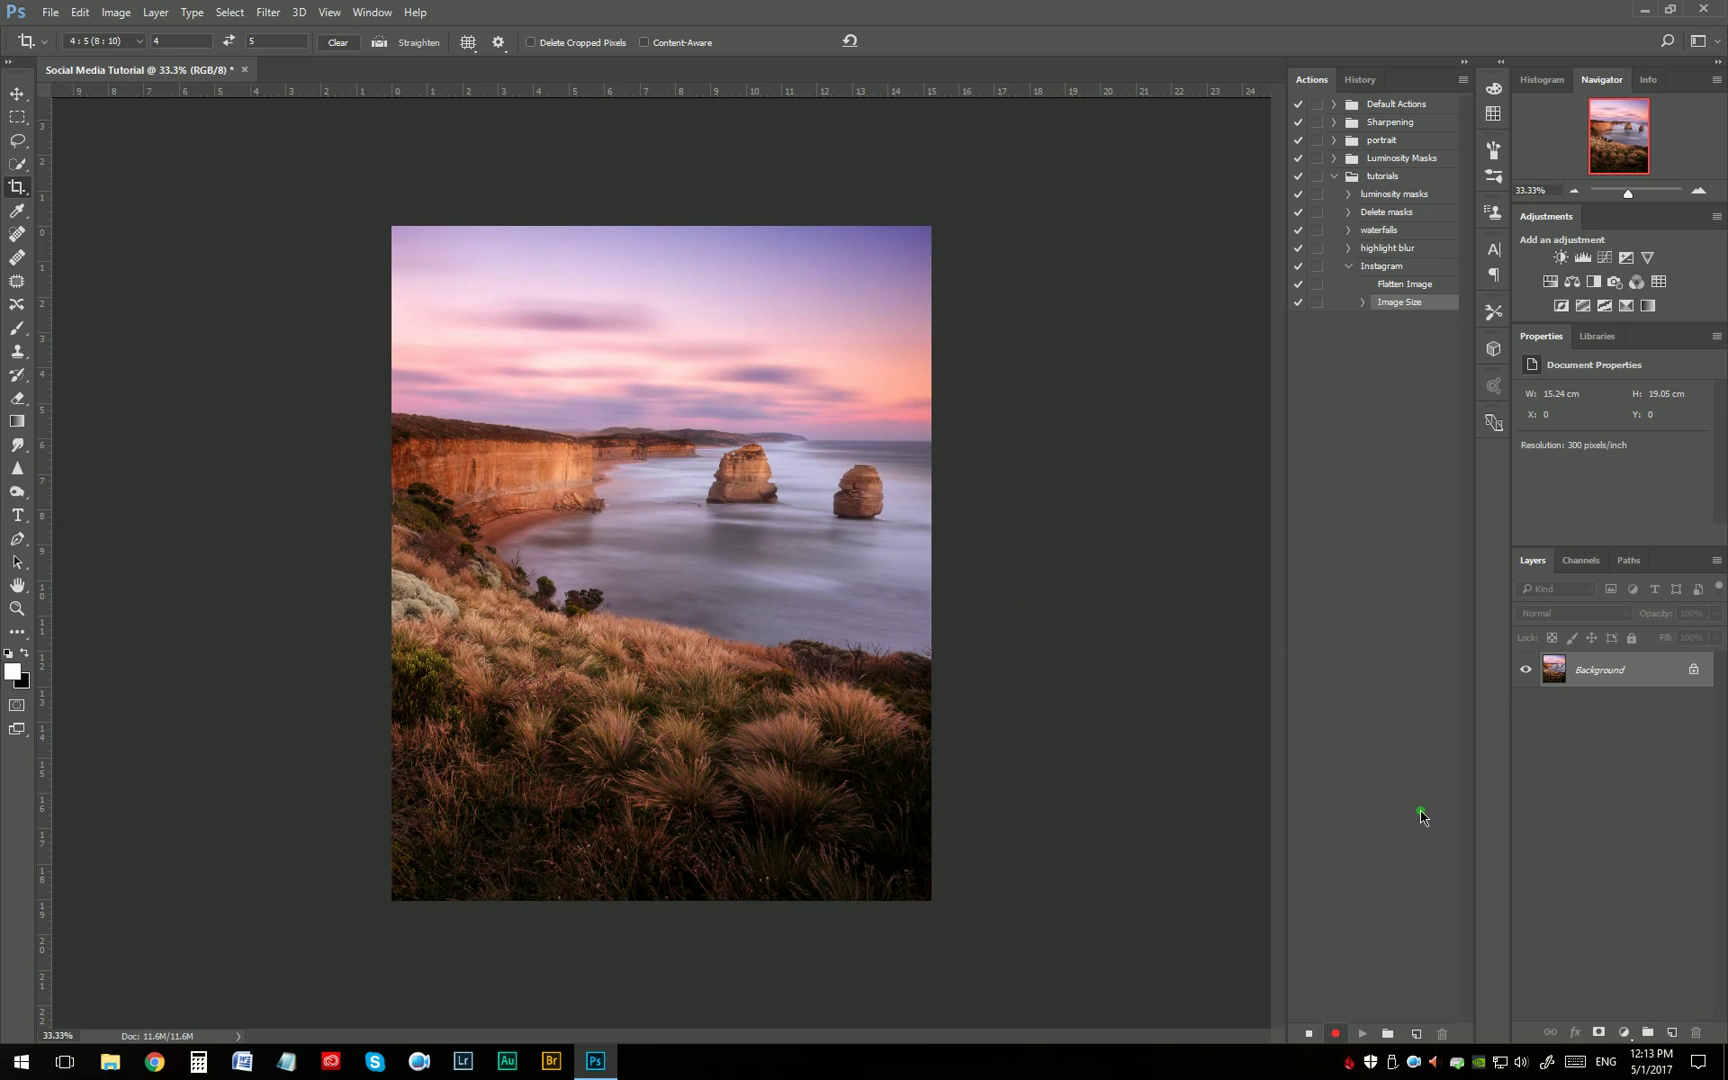
pyautogui.hotkey('ctrl', 'j')
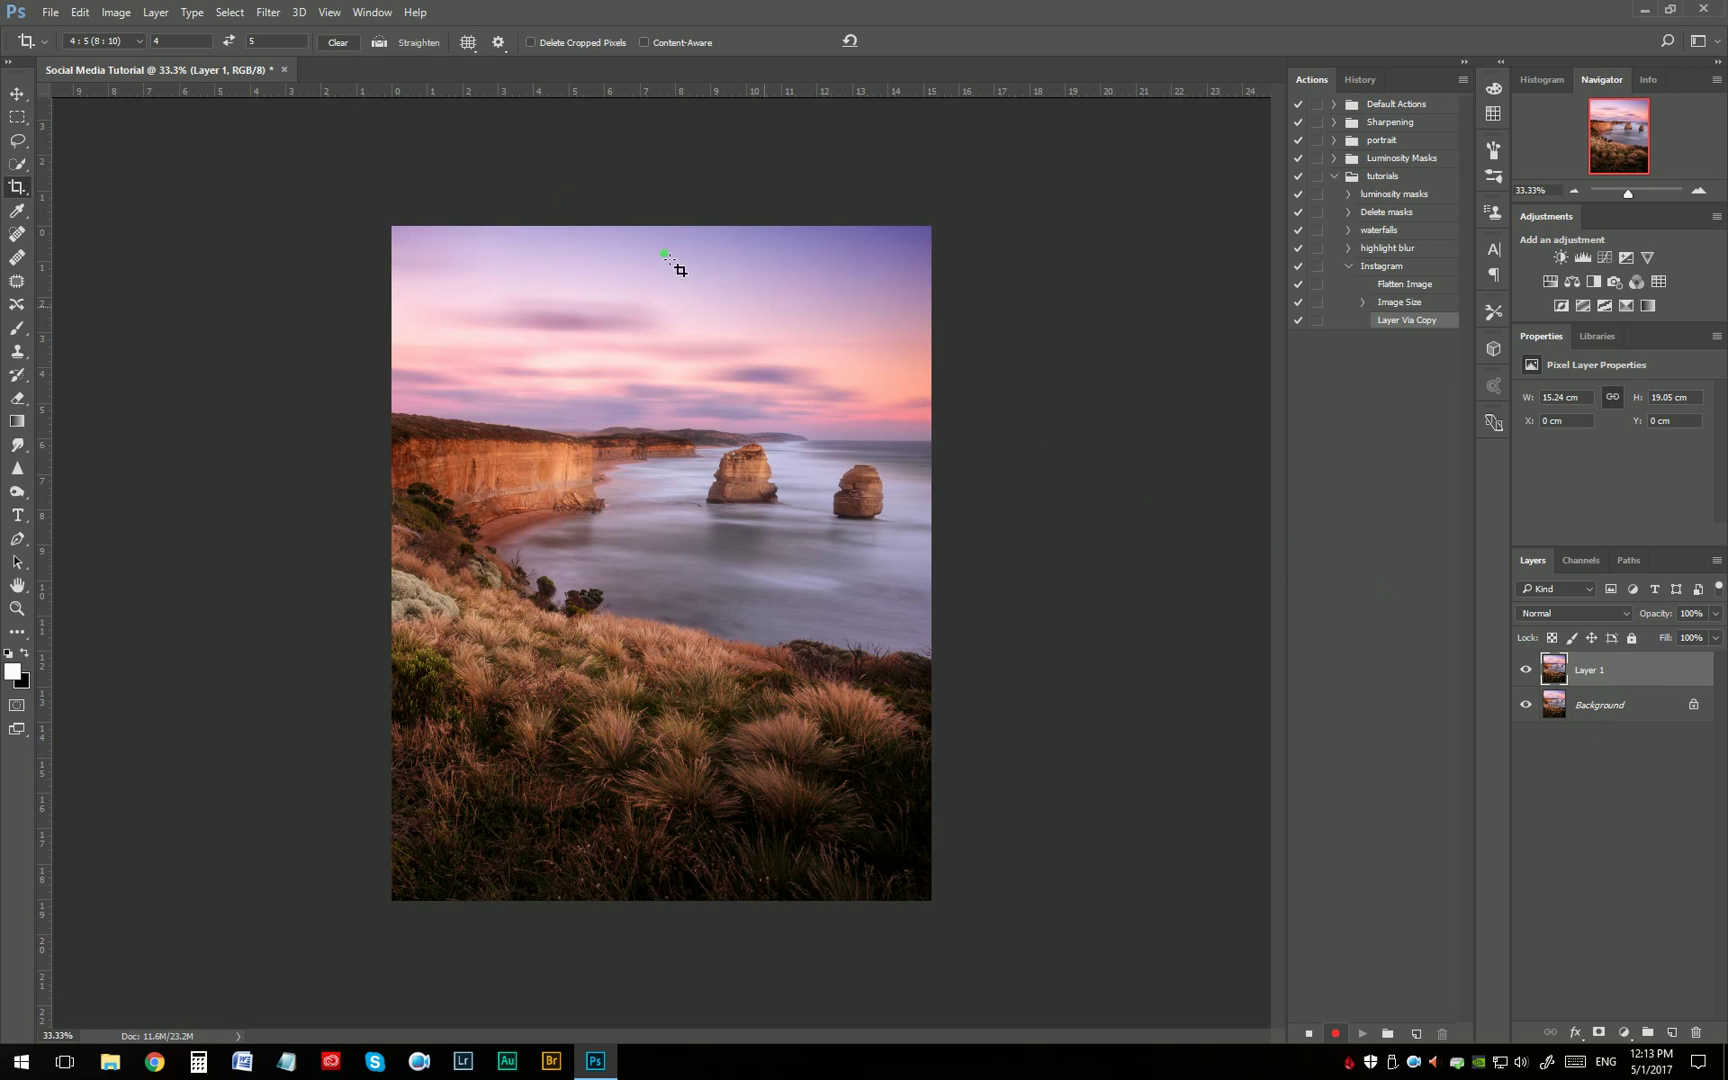
pyautogui.click(268, 13)
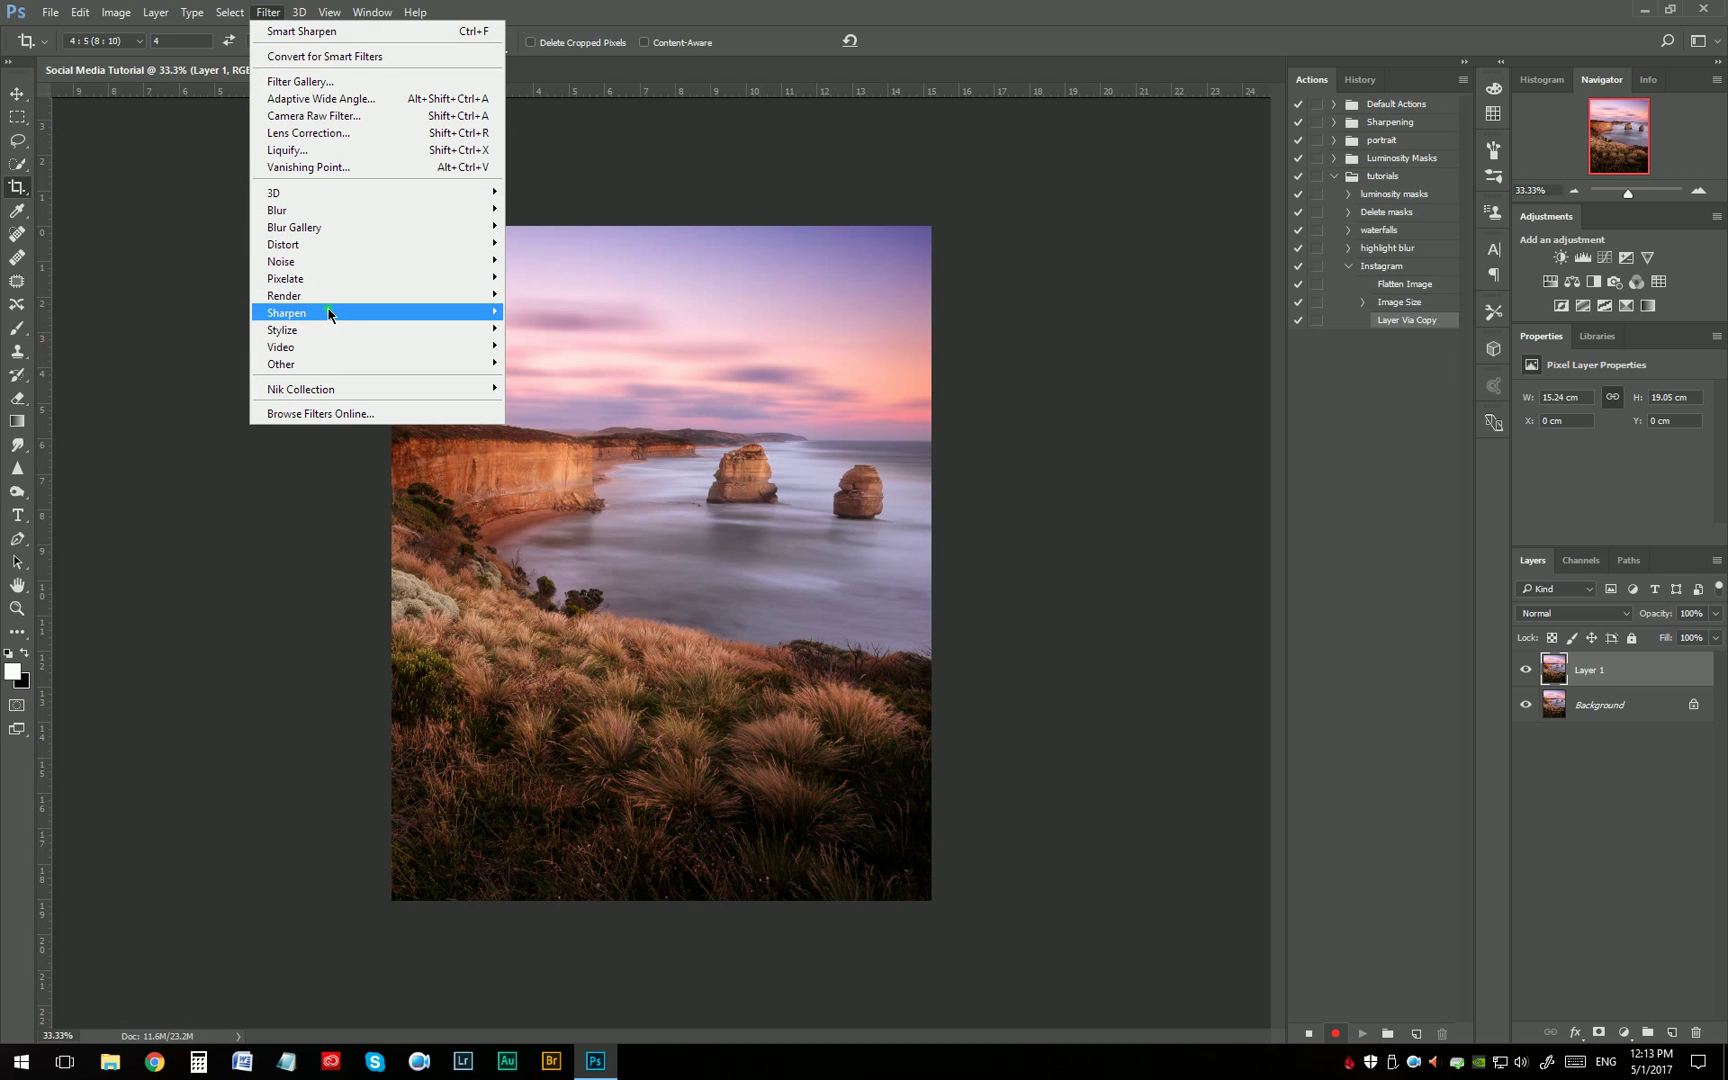
pyautogui.moveTo(330, 314)
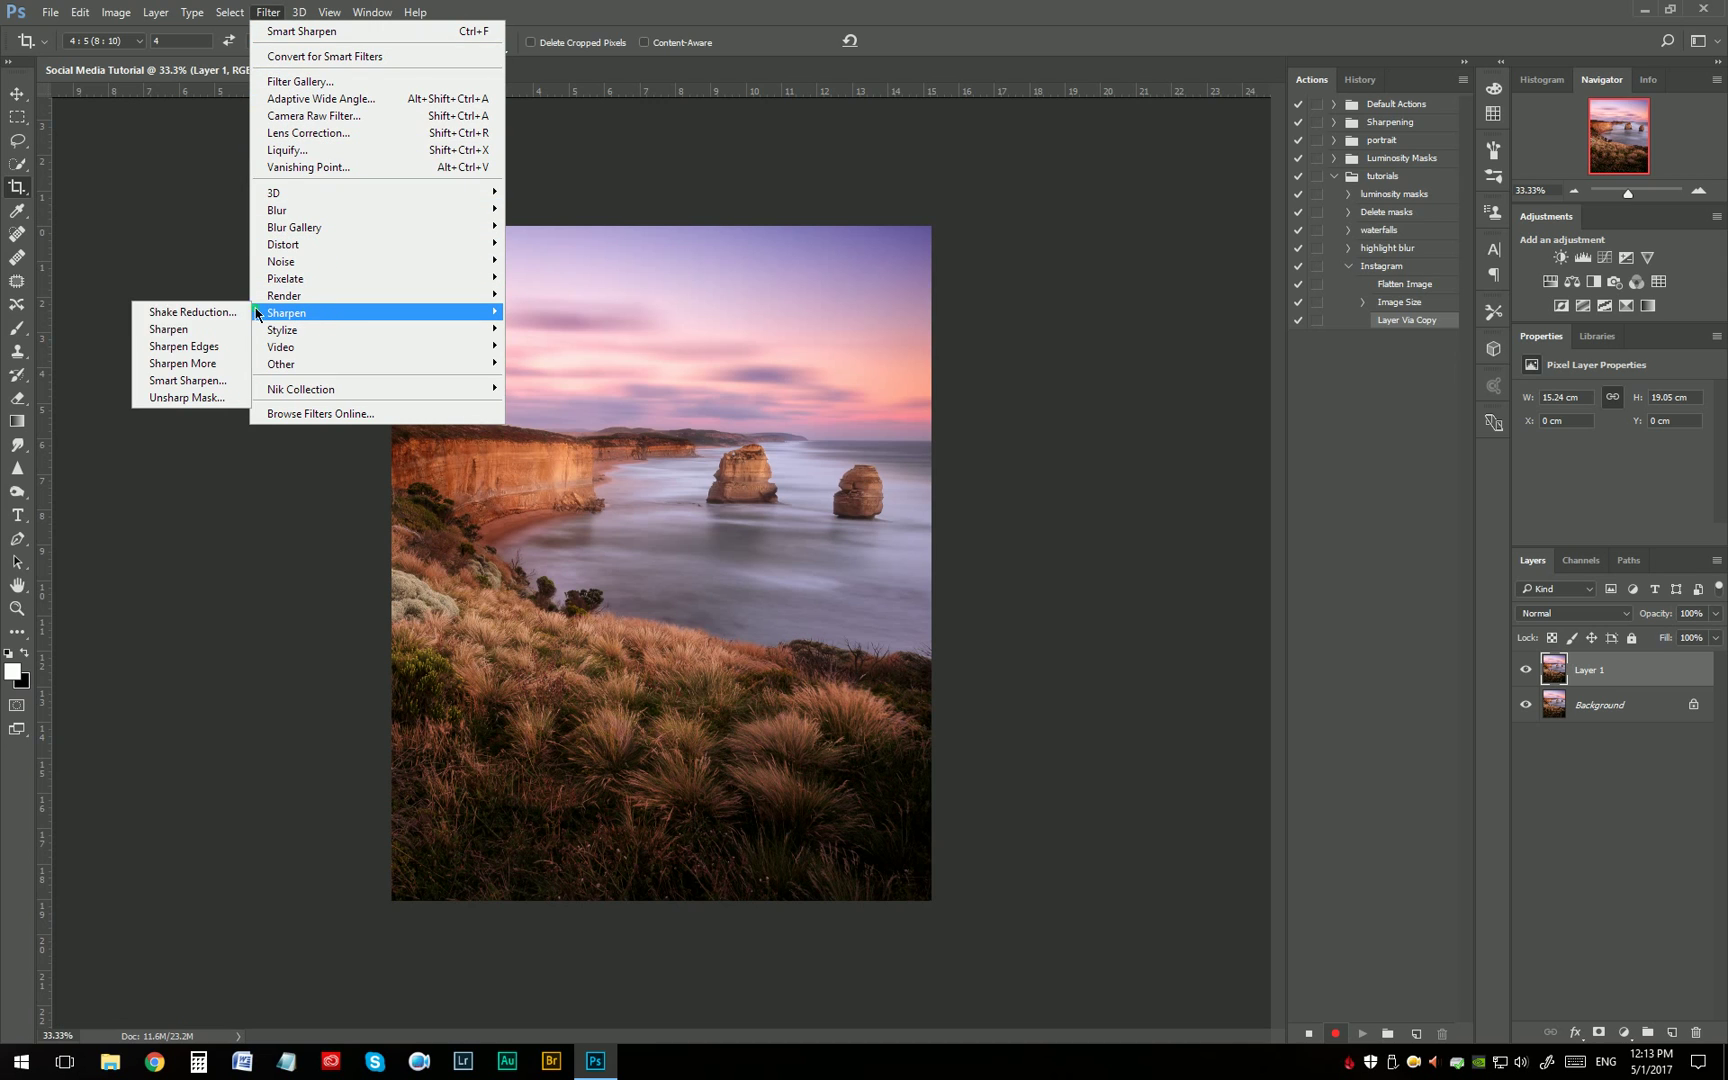
pyautogui.click(196, 333)
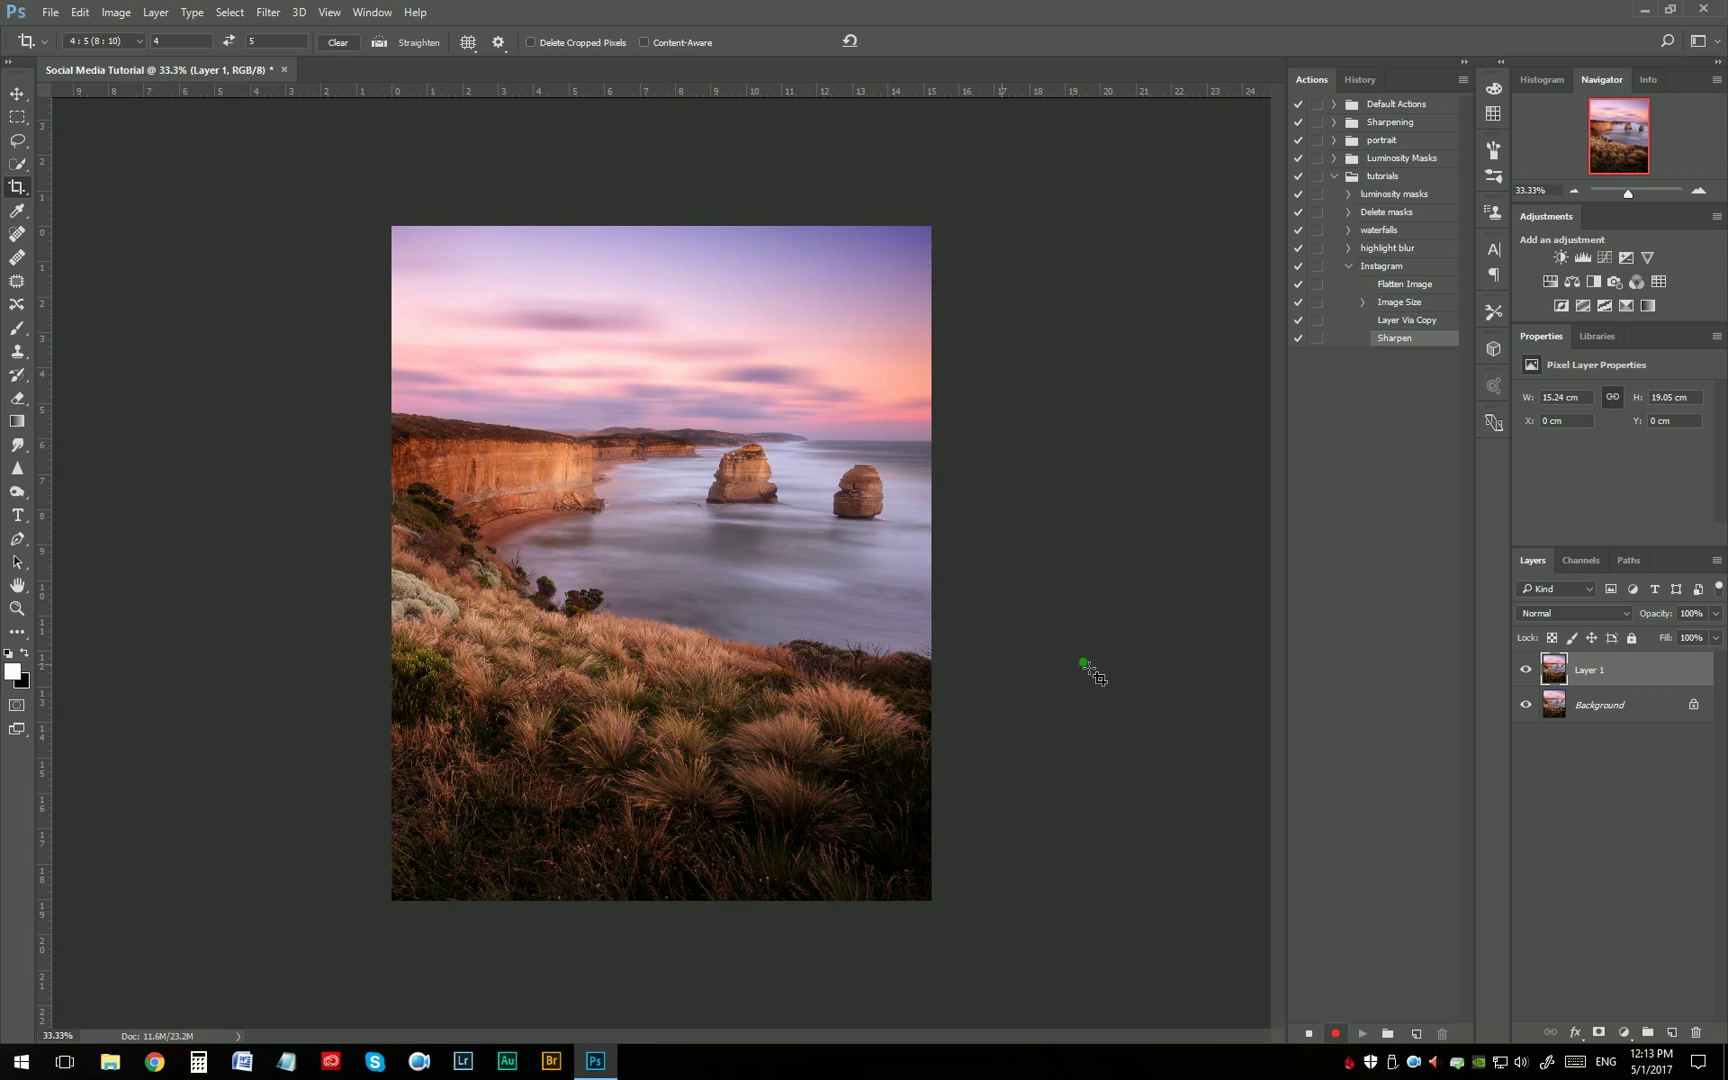
# Step: Duplicate Layer 1, sharpen the copy again, and lower its opacity to 52%
pyautogui.press('ctrl')
pyautogui.hotkey('ctrl', 'j')
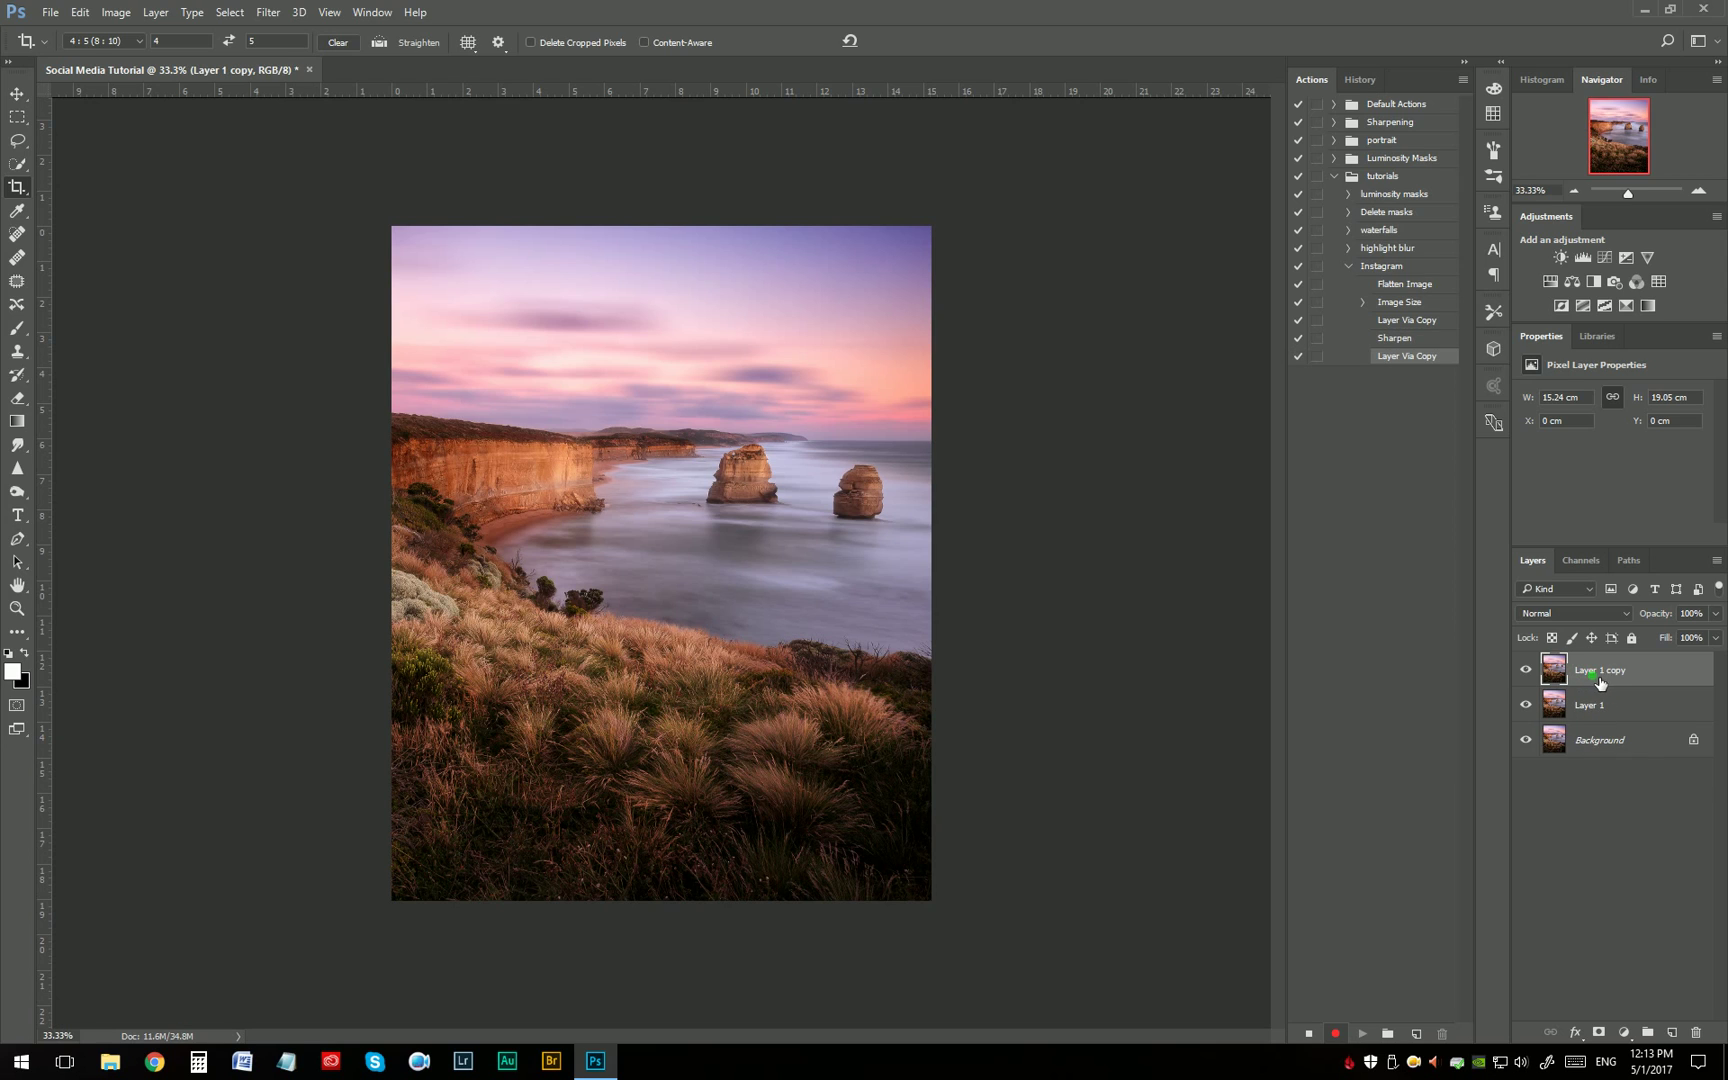
pyautogui.click(267, 13)
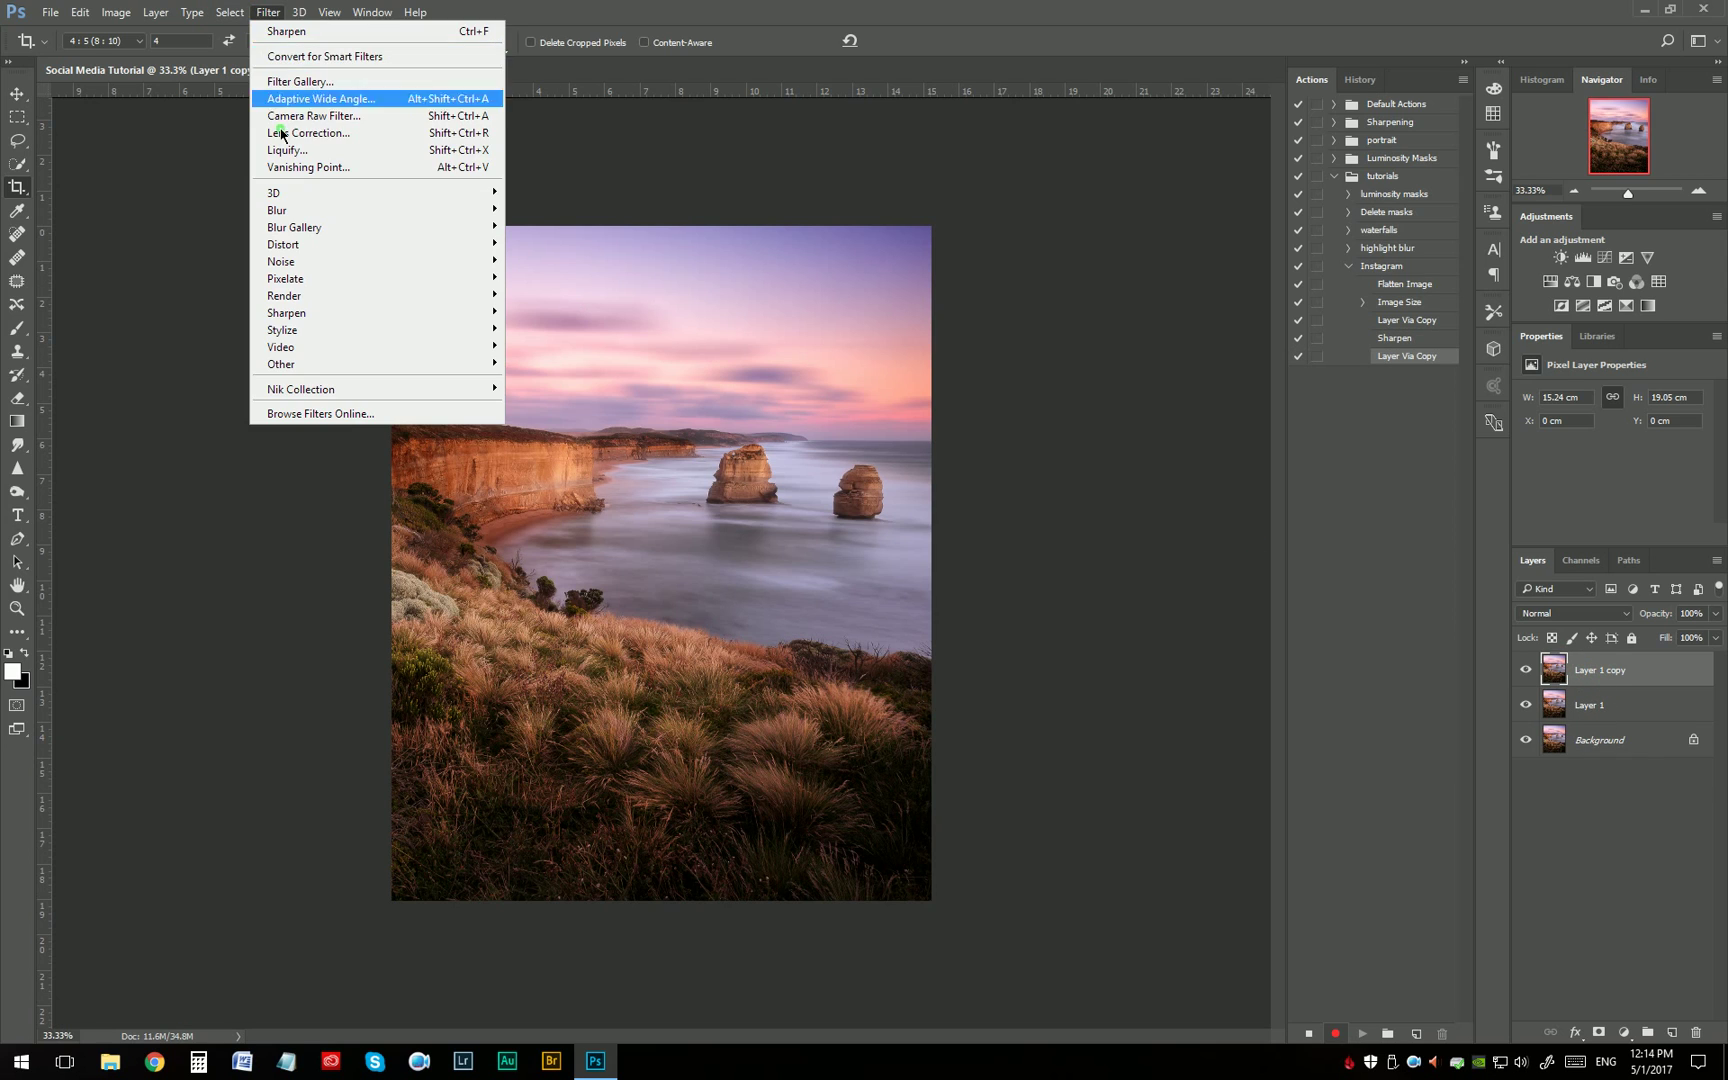
pyautogui.moveTo(321, 318)
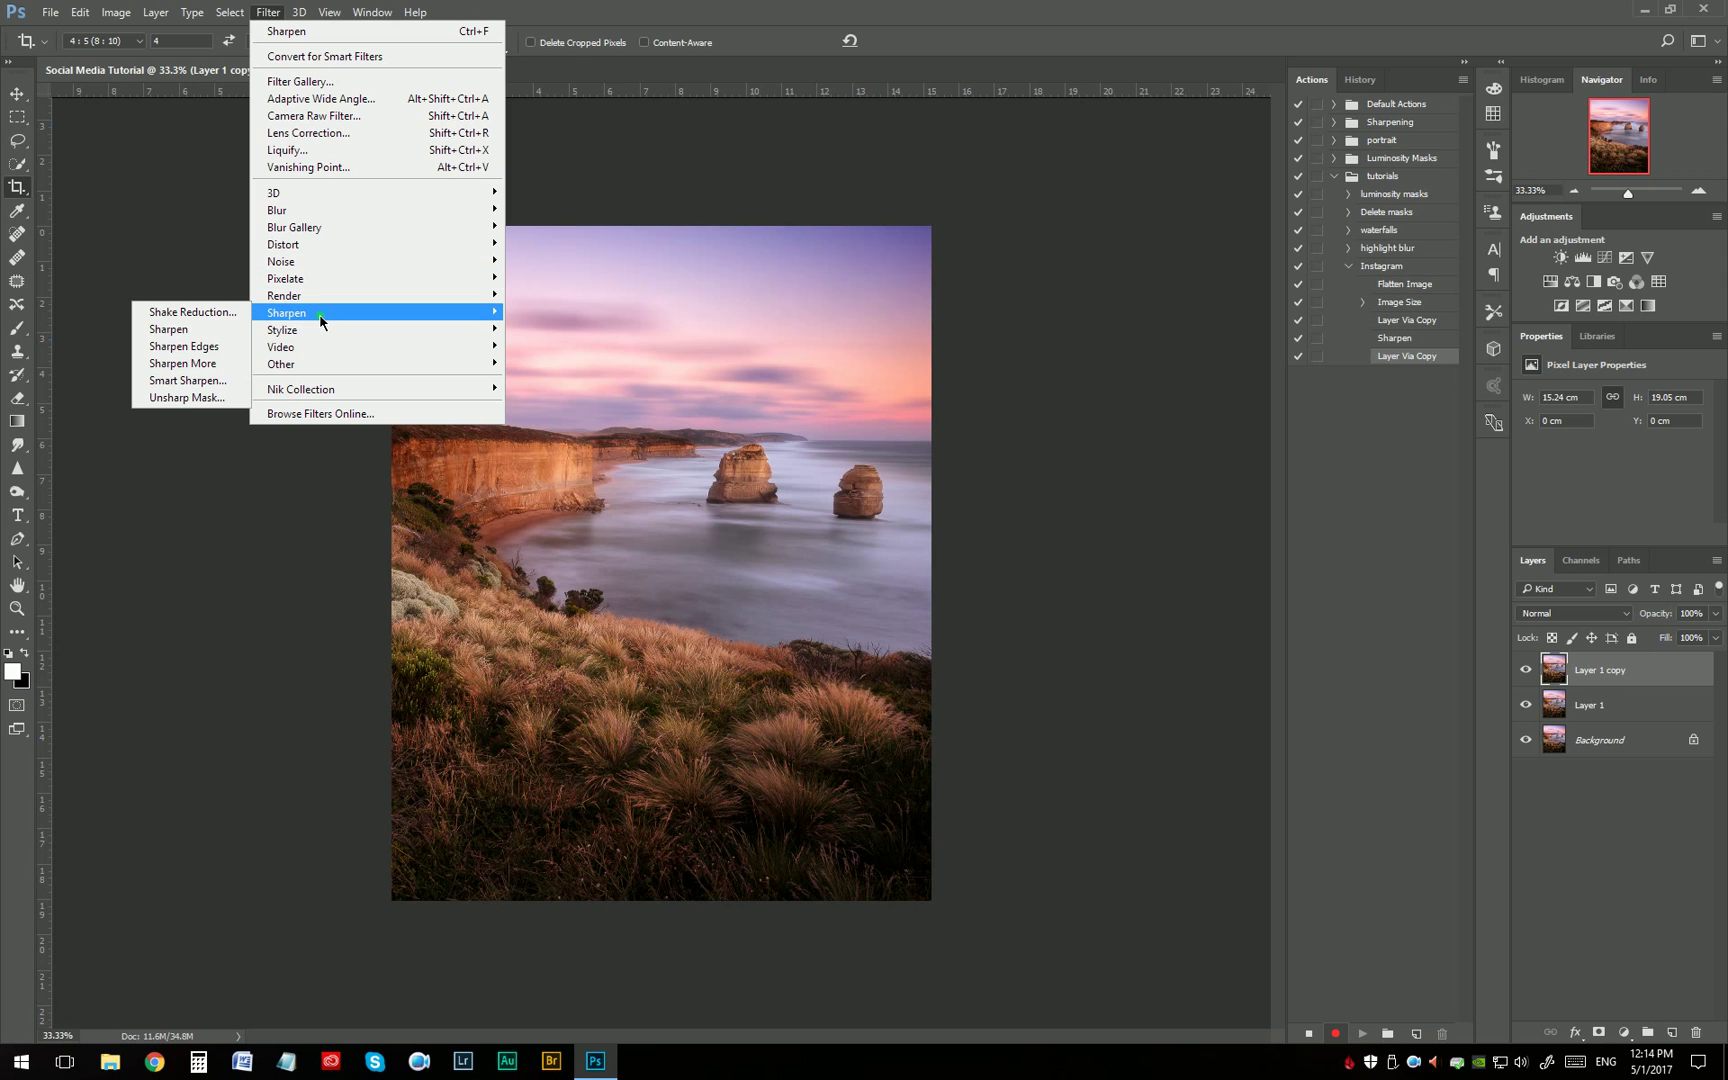
pyautogui.click(199, 331)
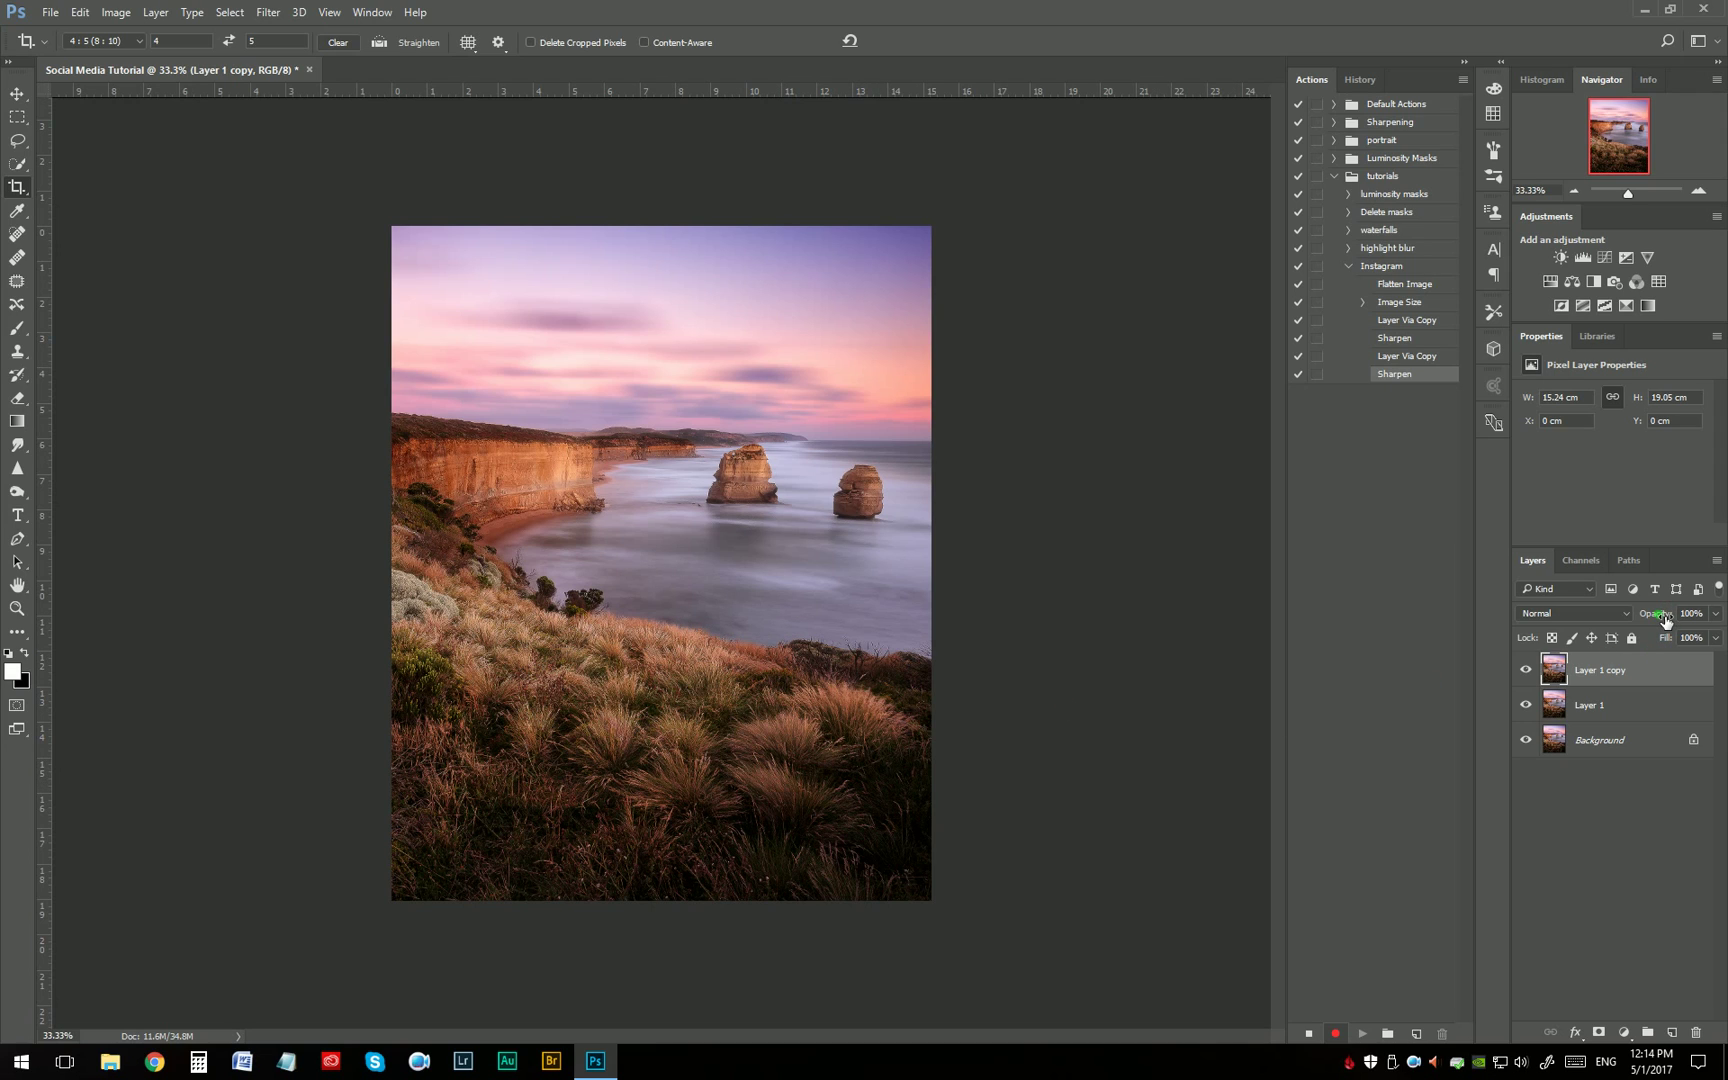
pyautogui.moveTo(1667, 620); pyautogui.dragTo(1623, 619)
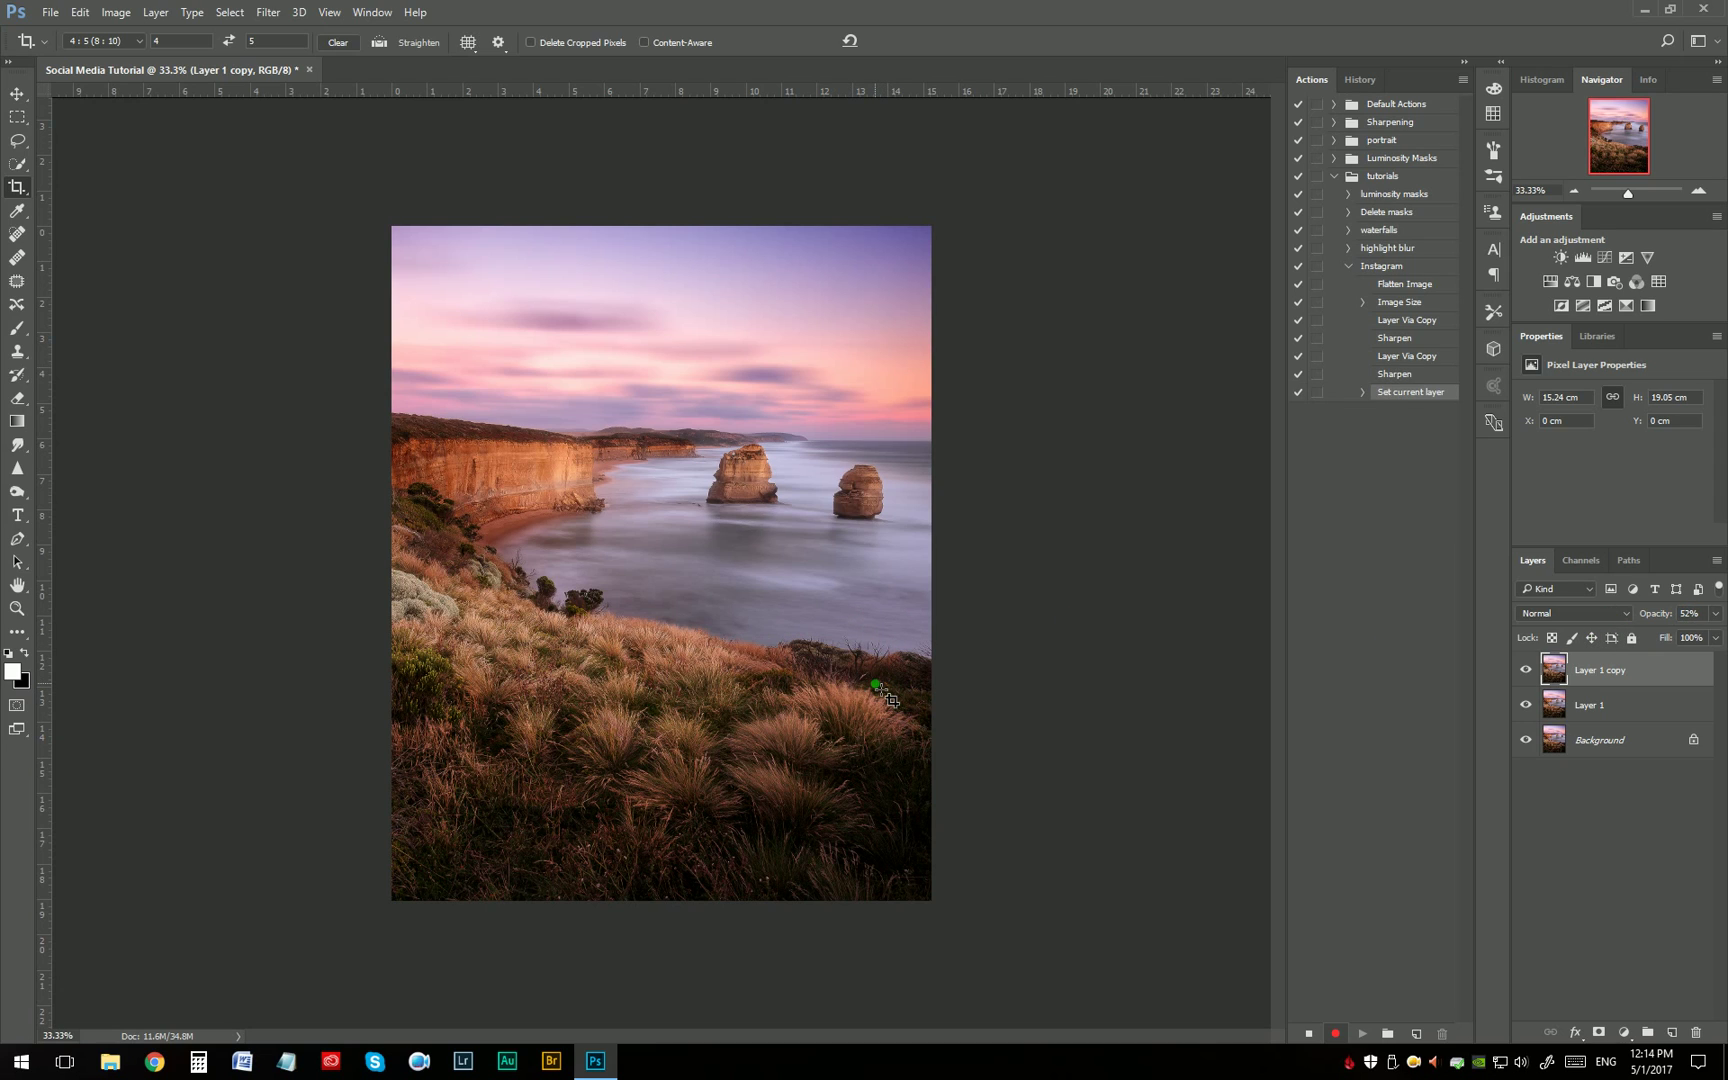
pyautogui.press('ctrl')
# Step: Resize the image to 1080 px wide, making it 1080 × 1350 px
pyautogui.hotkey('ctrl', 'alt', 'i')
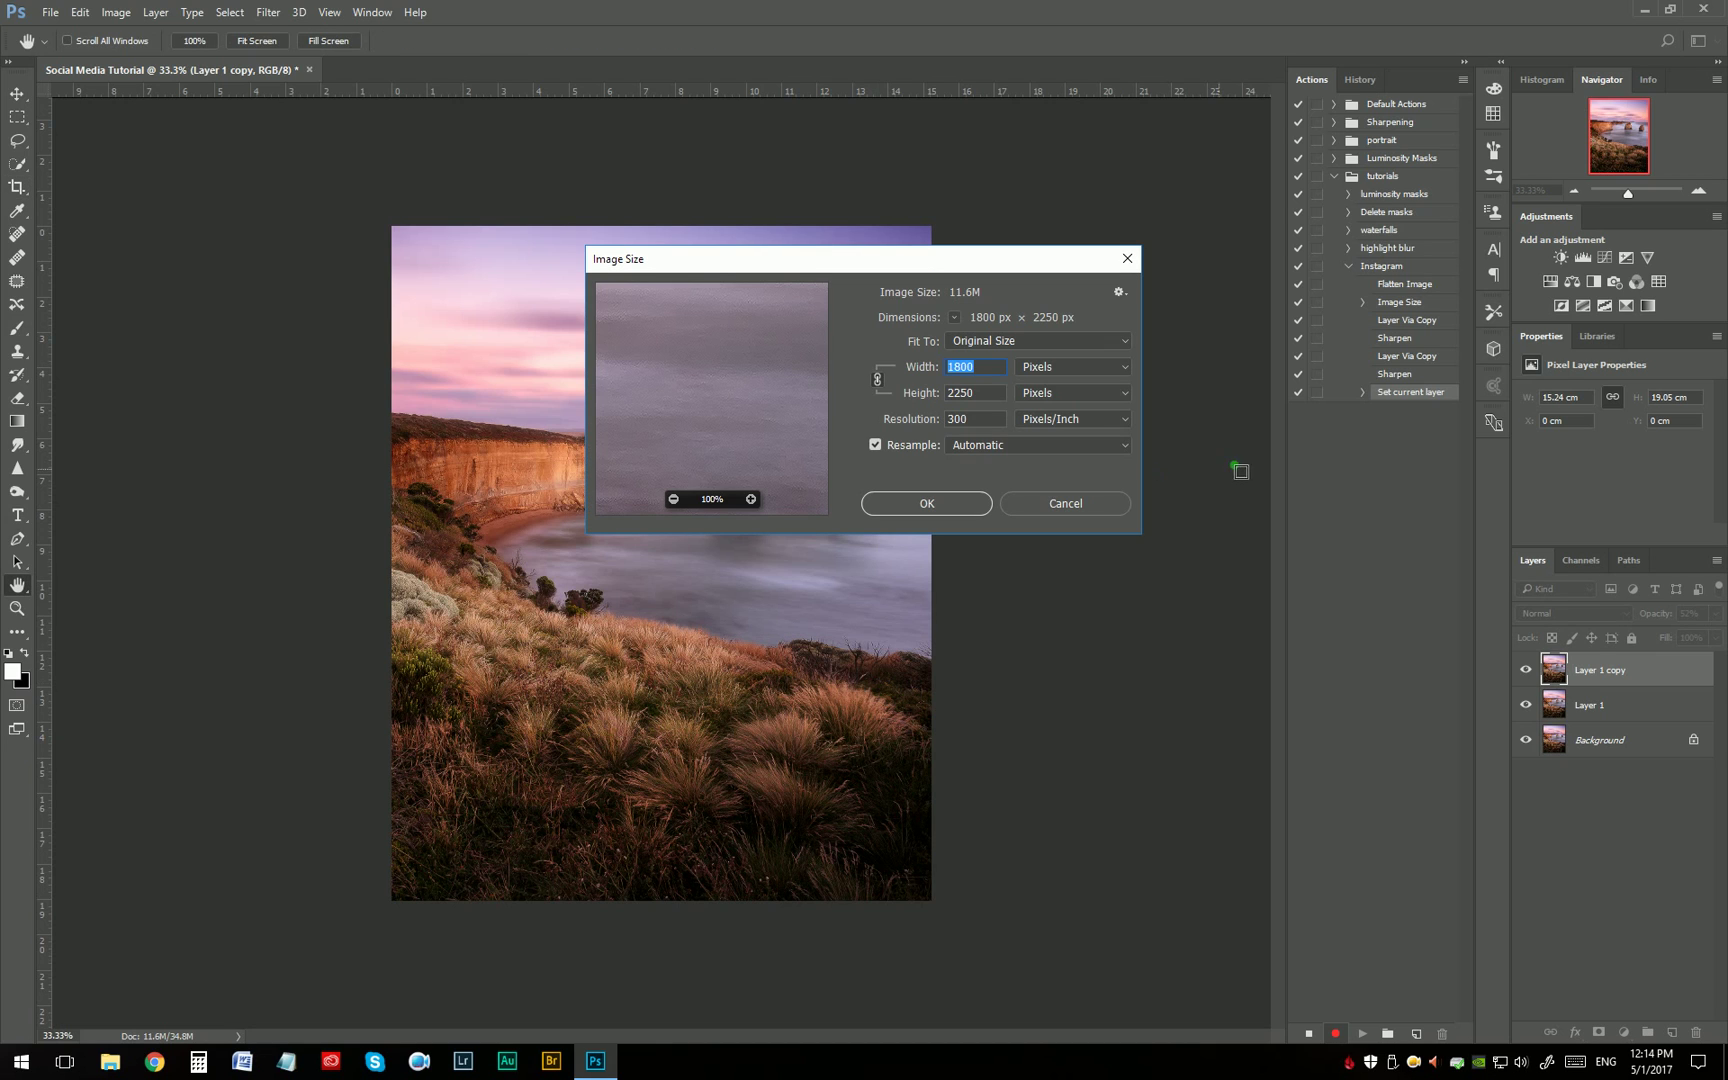
pyautogui.write('10808')
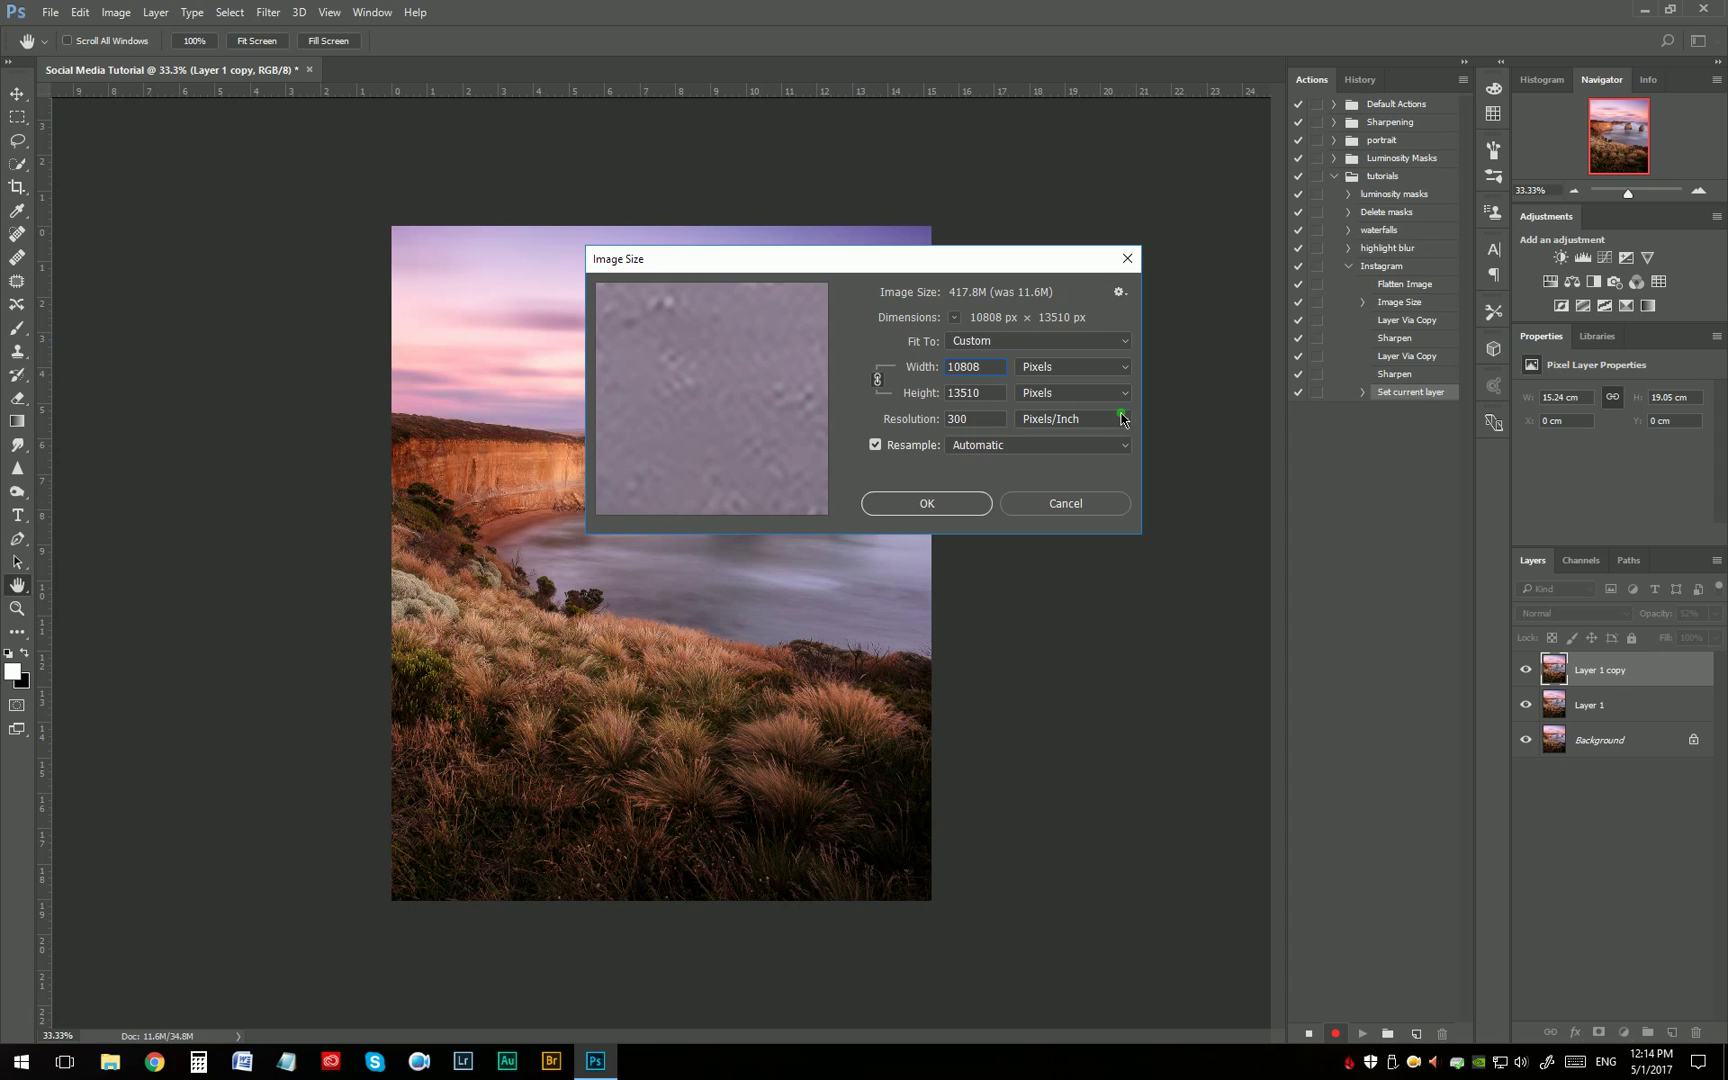
pyautogui.press('BackSpace')
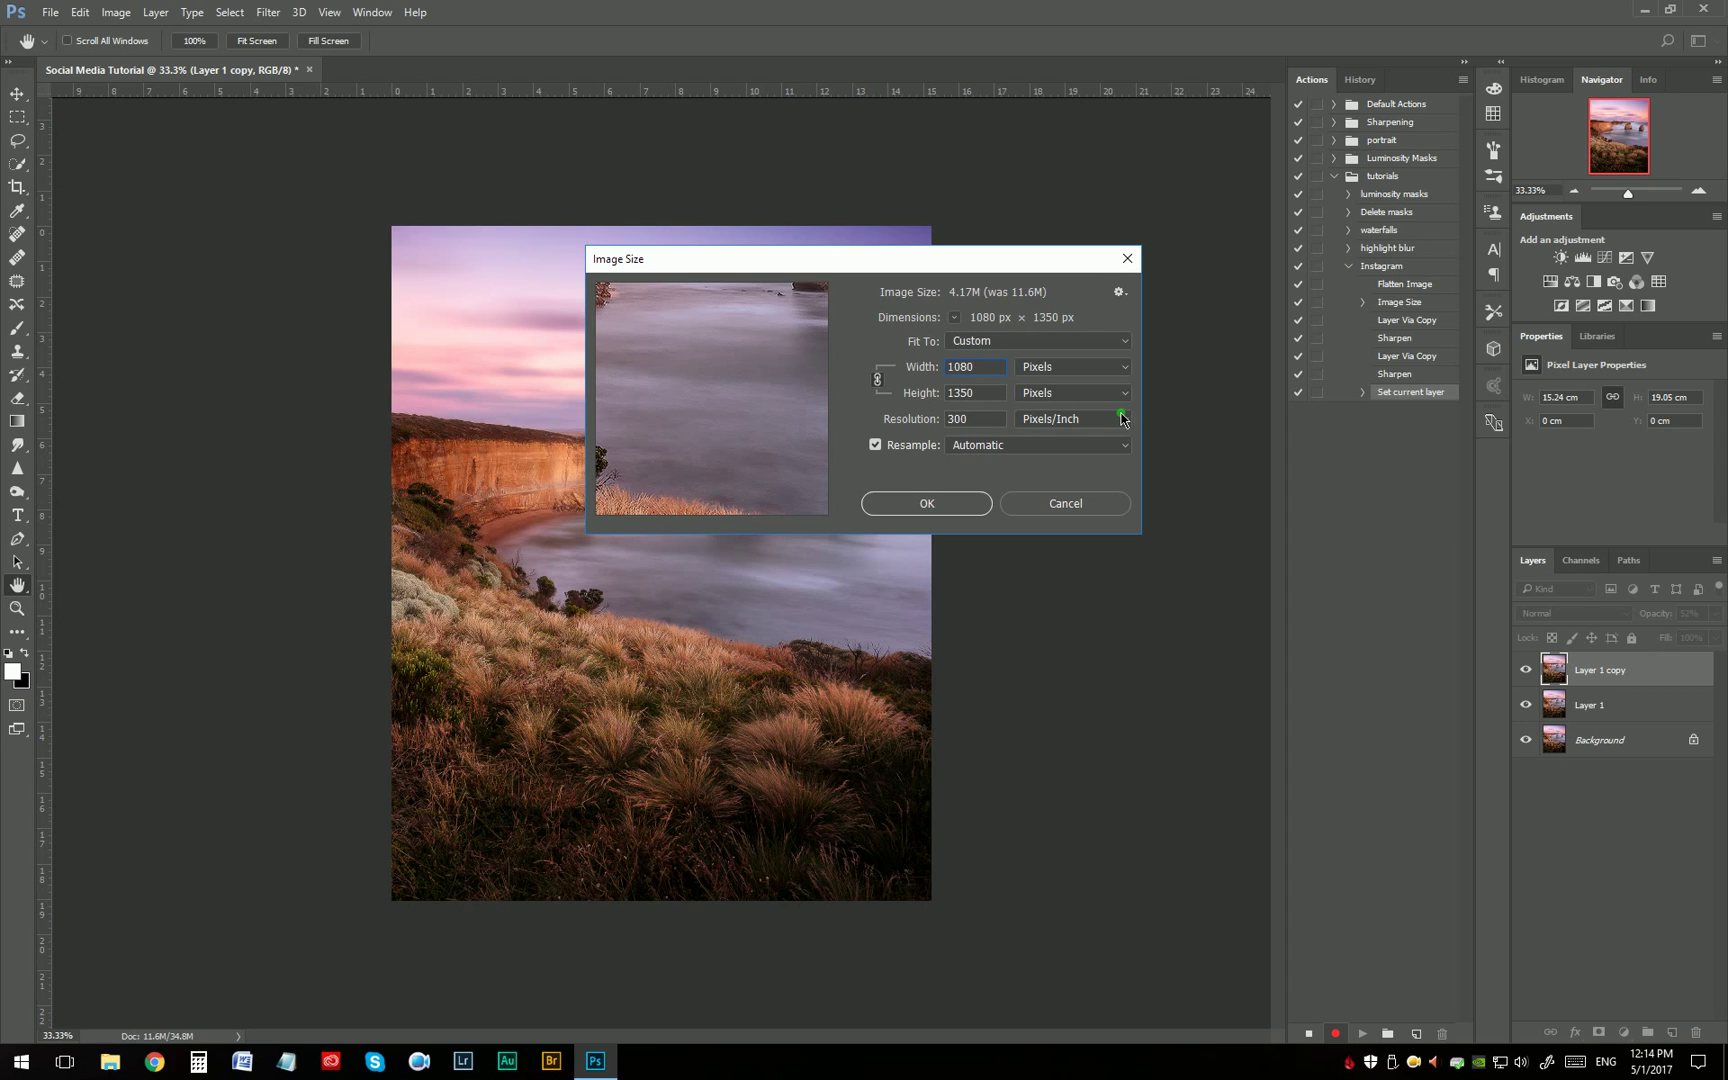
pyautogui.click(928, 503)
pyautogui.press('c')
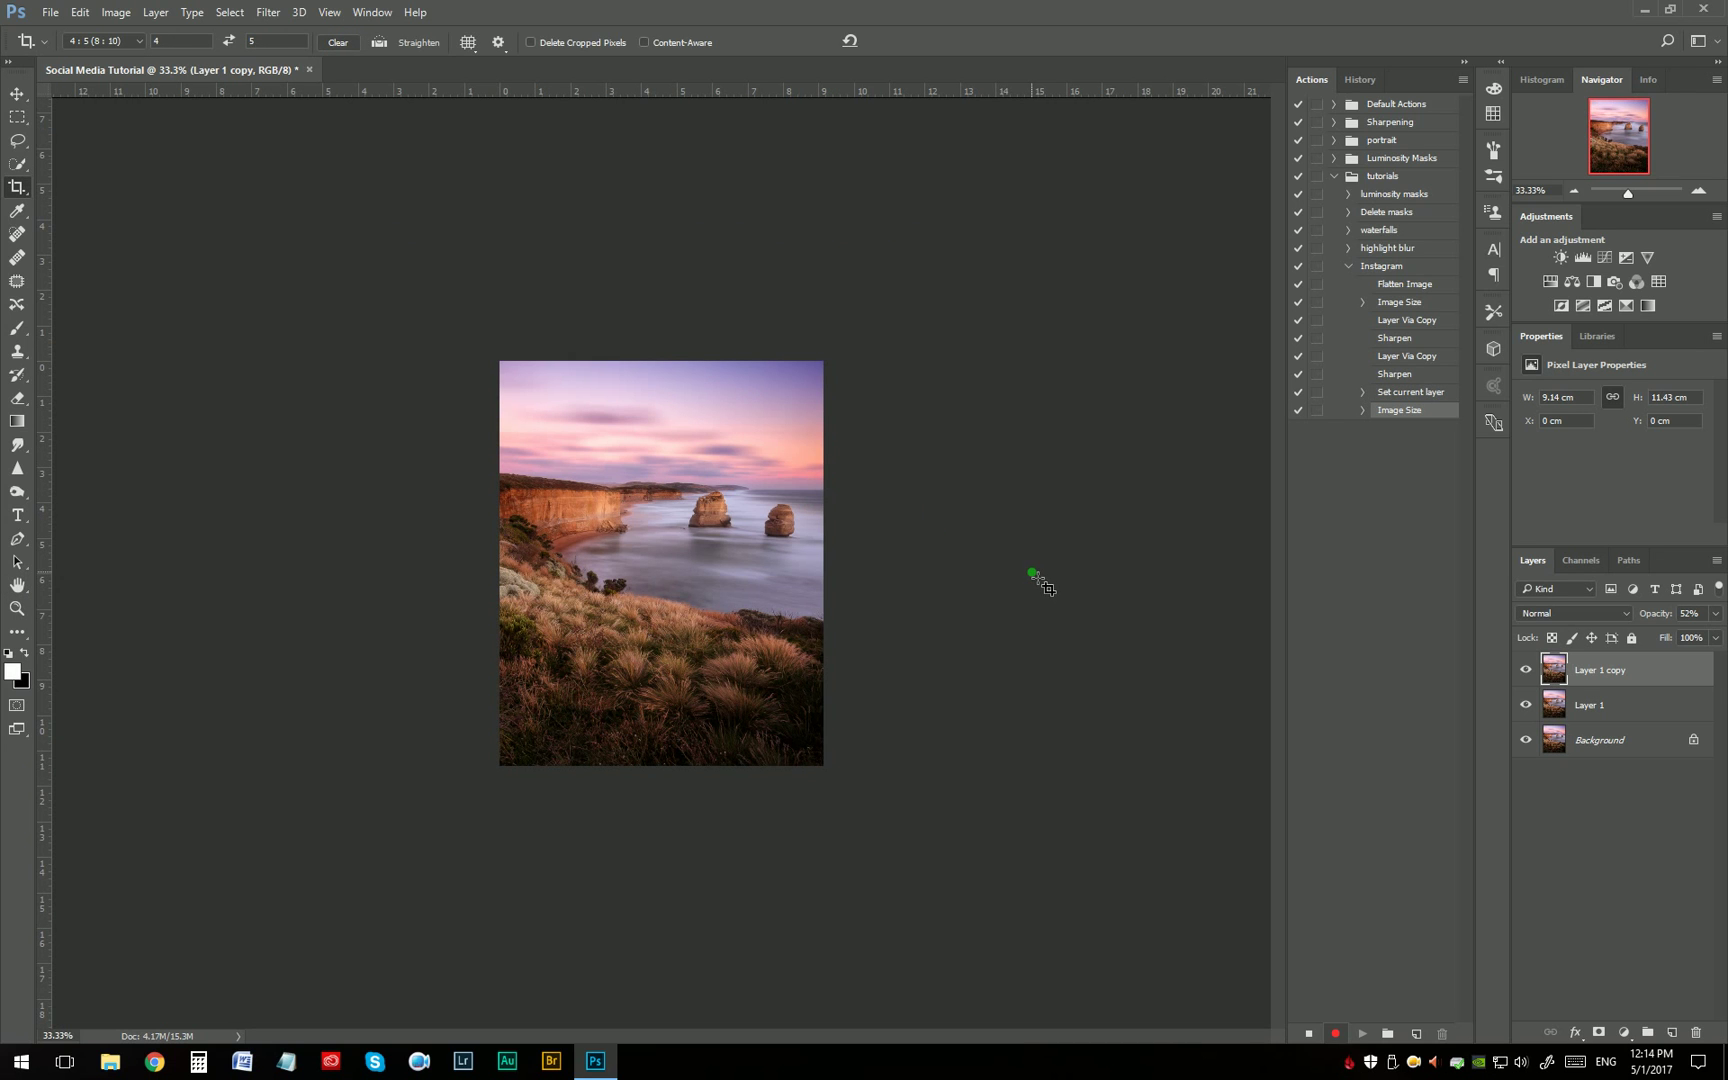
pyautogui.hotkey('ctrl', '+')
pyautogui.hotkey('ctrl', '+')
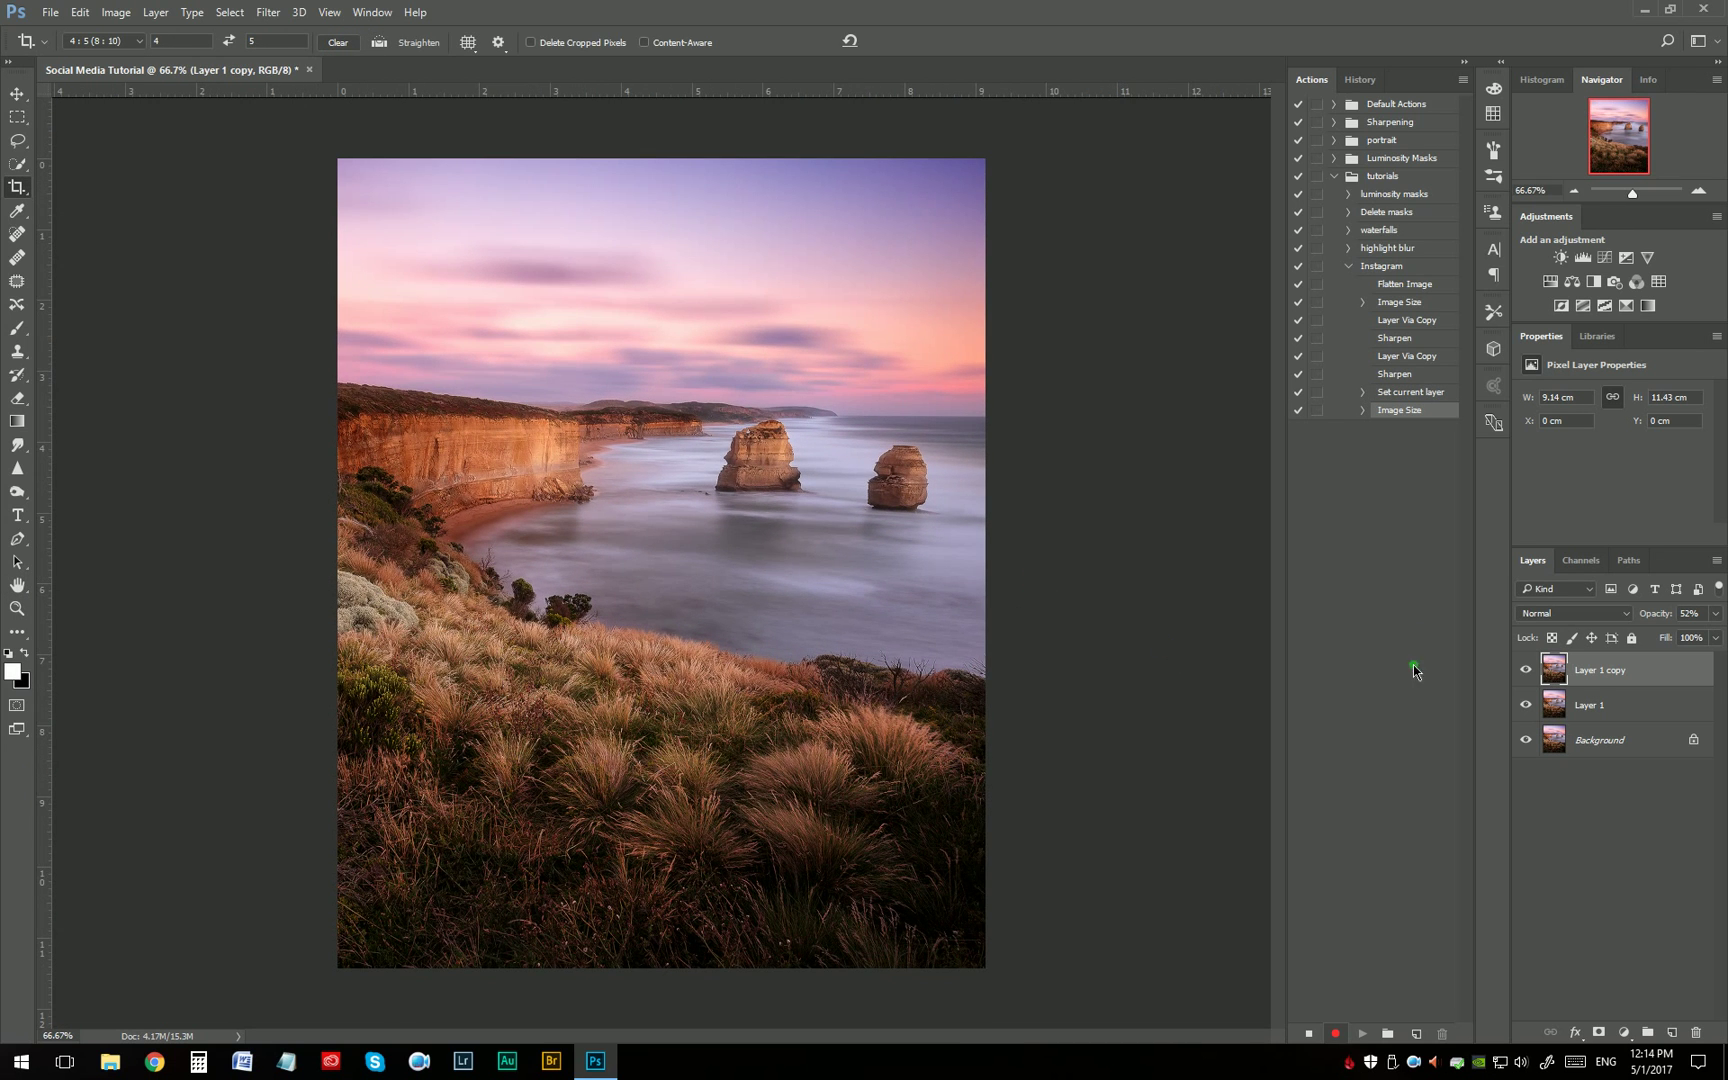
# Step: Group Layer 1 with Layer 1 copy into Group 1 and set its opacity to 57%
pyautogui.keyDown('shift'); pyautogui.click(1640, 705); pyautogui.keyUp('shift')
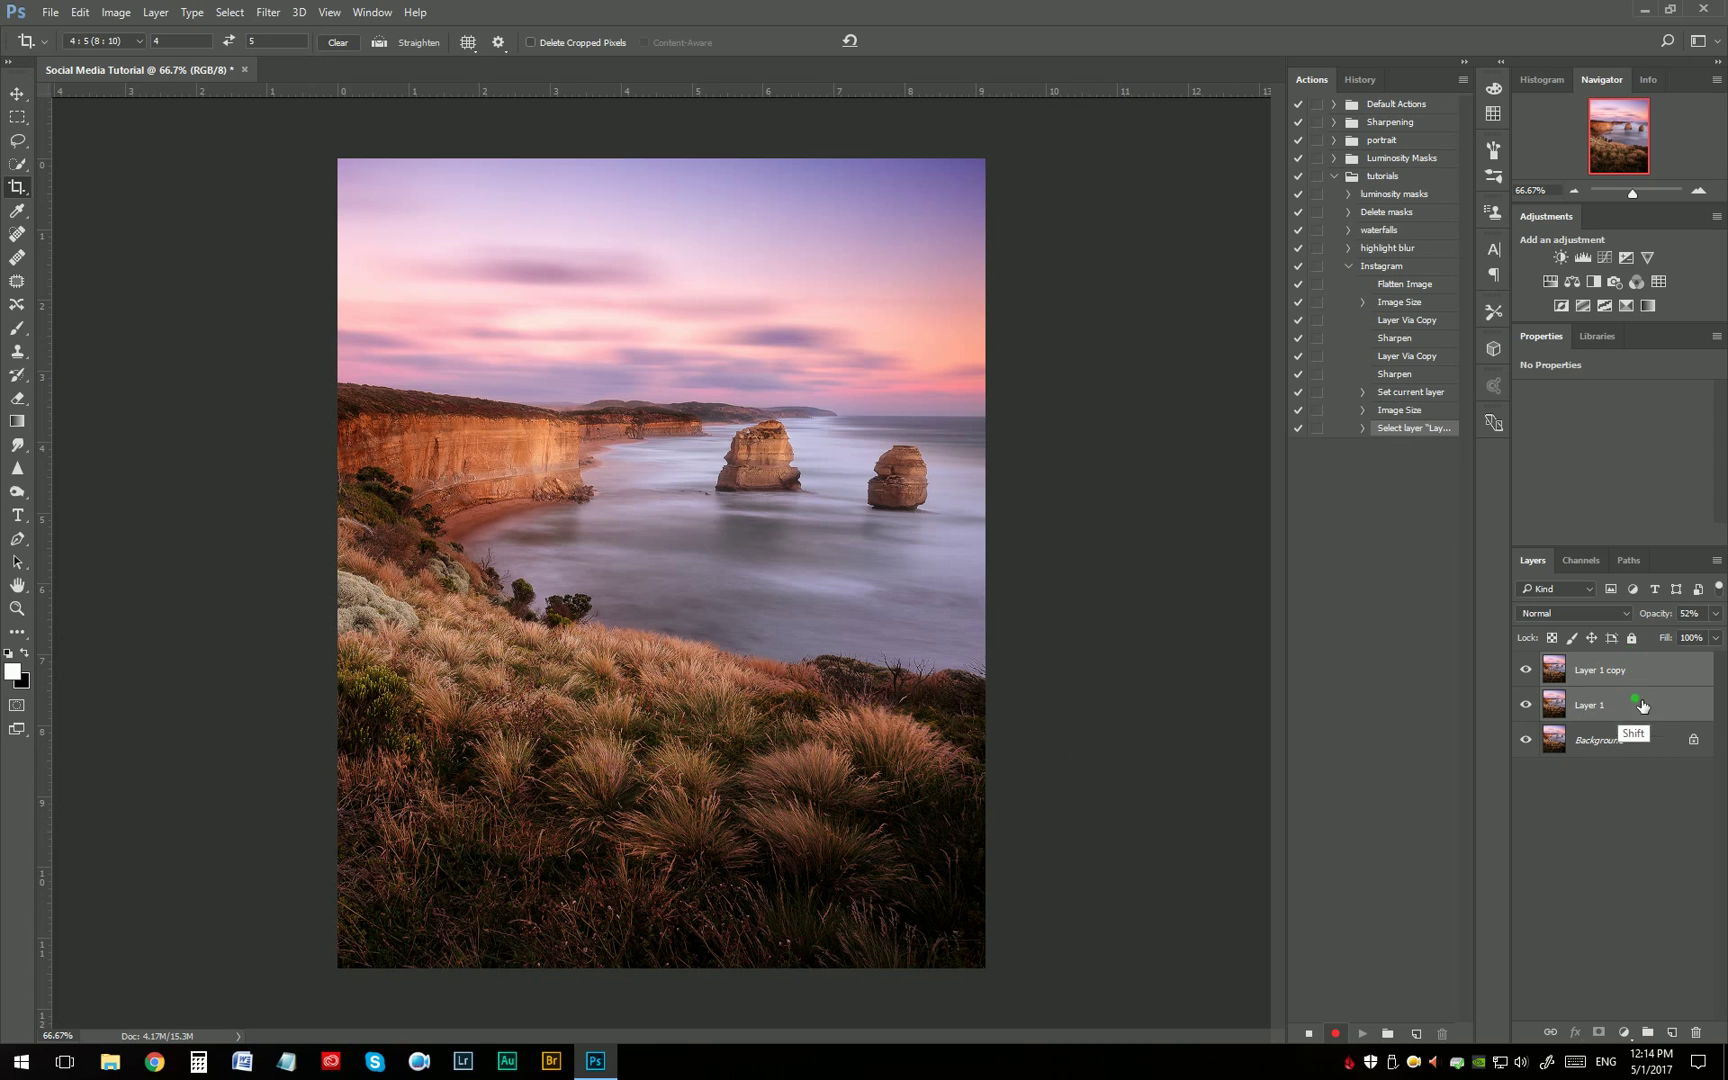
pyautogui.click(1648, 1032)
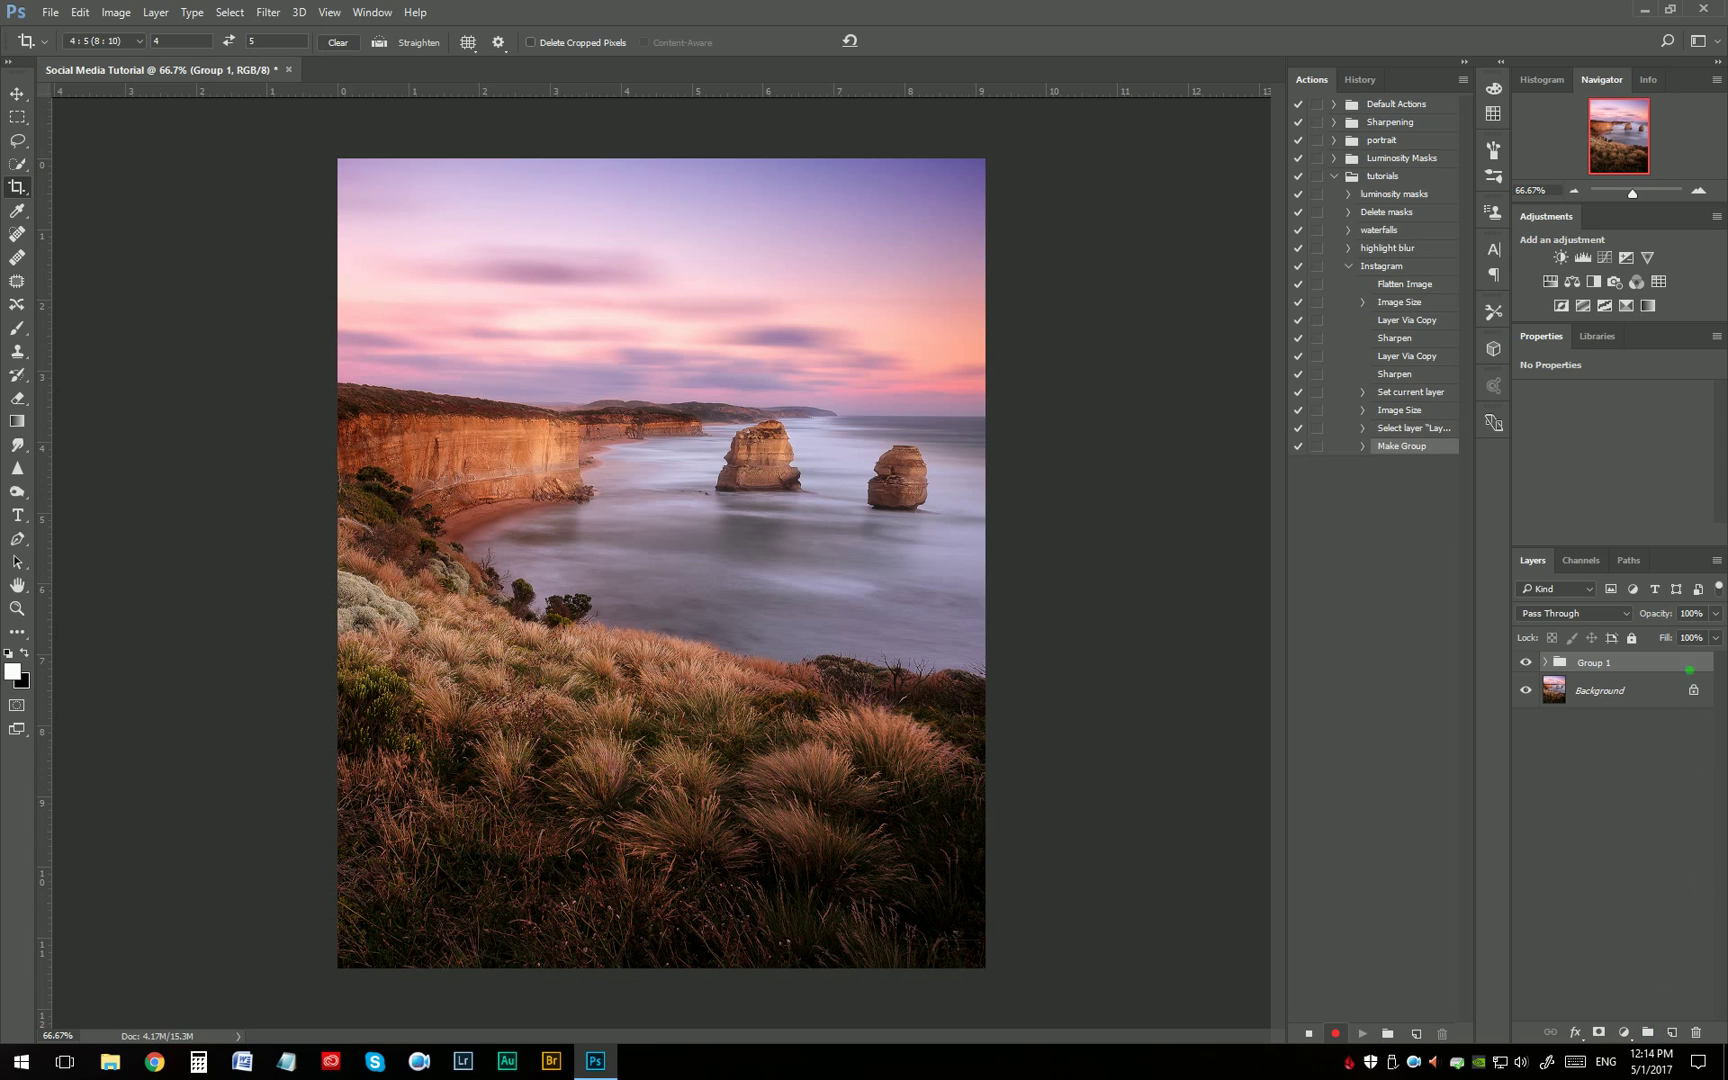
pyautogui.moveTo(1668, 621); pyautogui.dragTo(1612, 636)
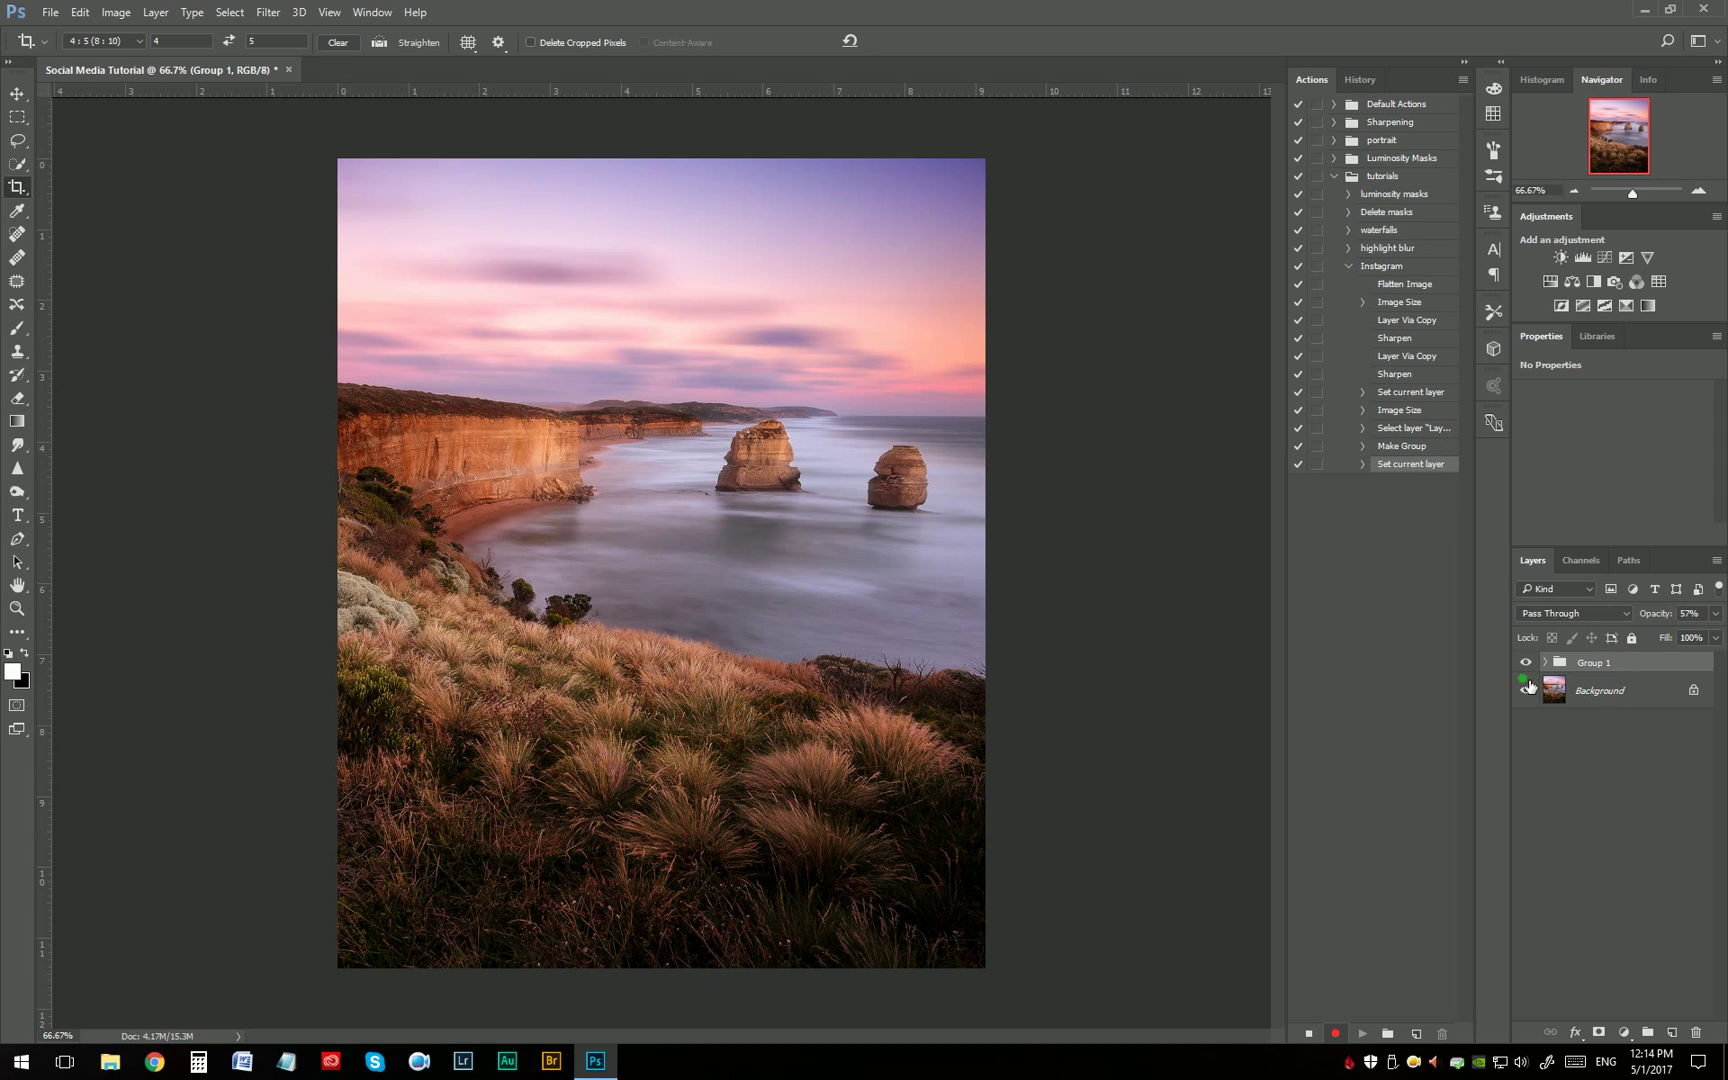
# Step: Place-embed 'logotype white.png', shrink it near the top centre, and set 59% opacity
pyautogui.click(50, 12)
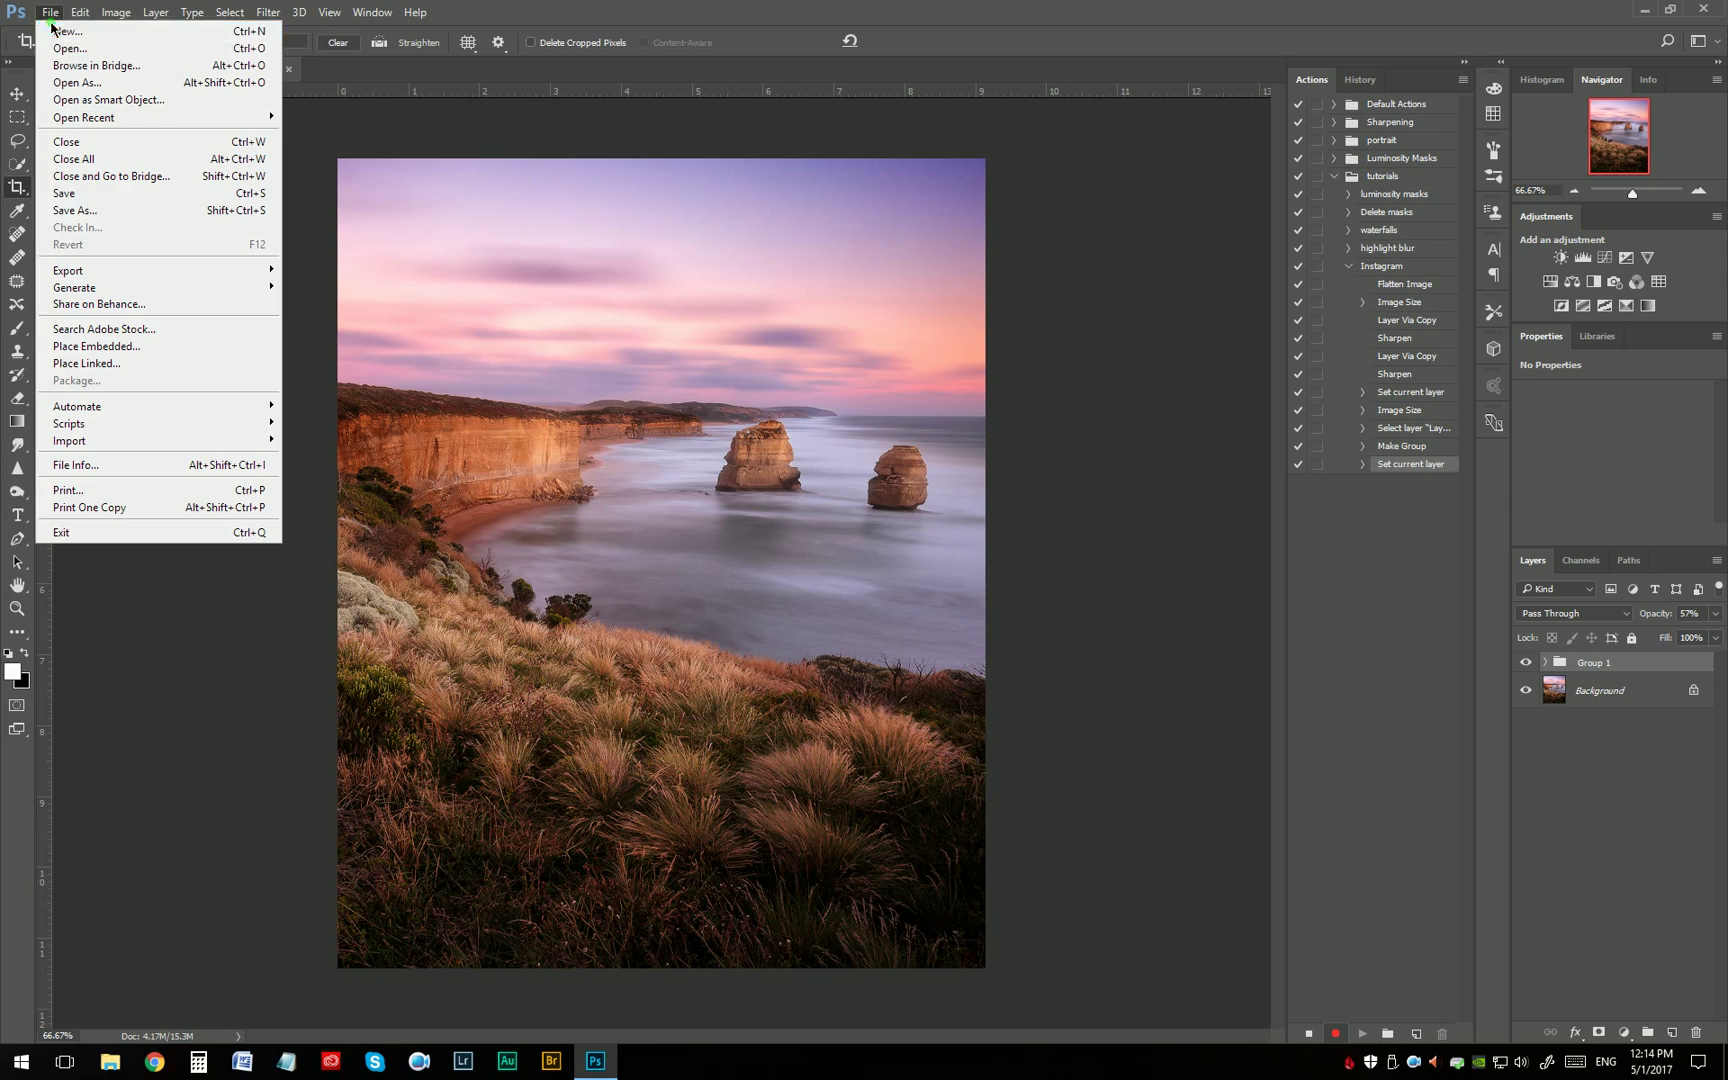
pyautogui.click(141, 347)
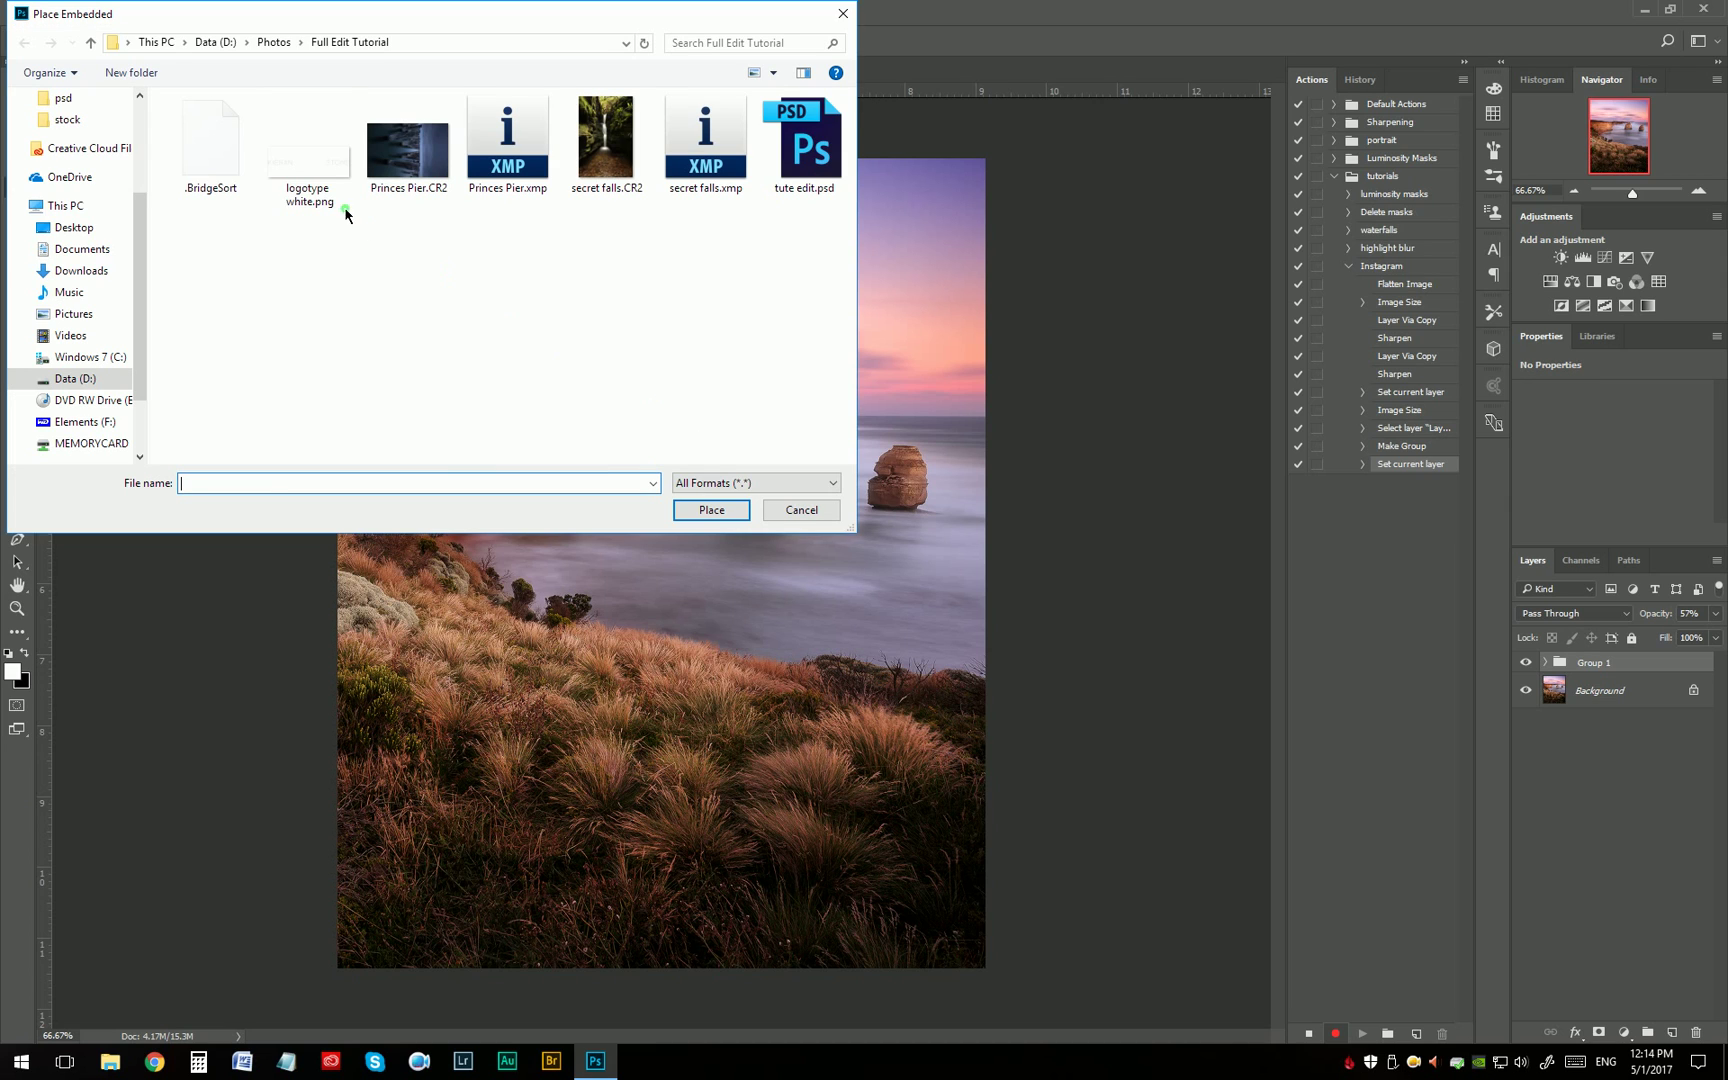
pyautogui.click(332, 188)
pyautogui.click(711, 510)
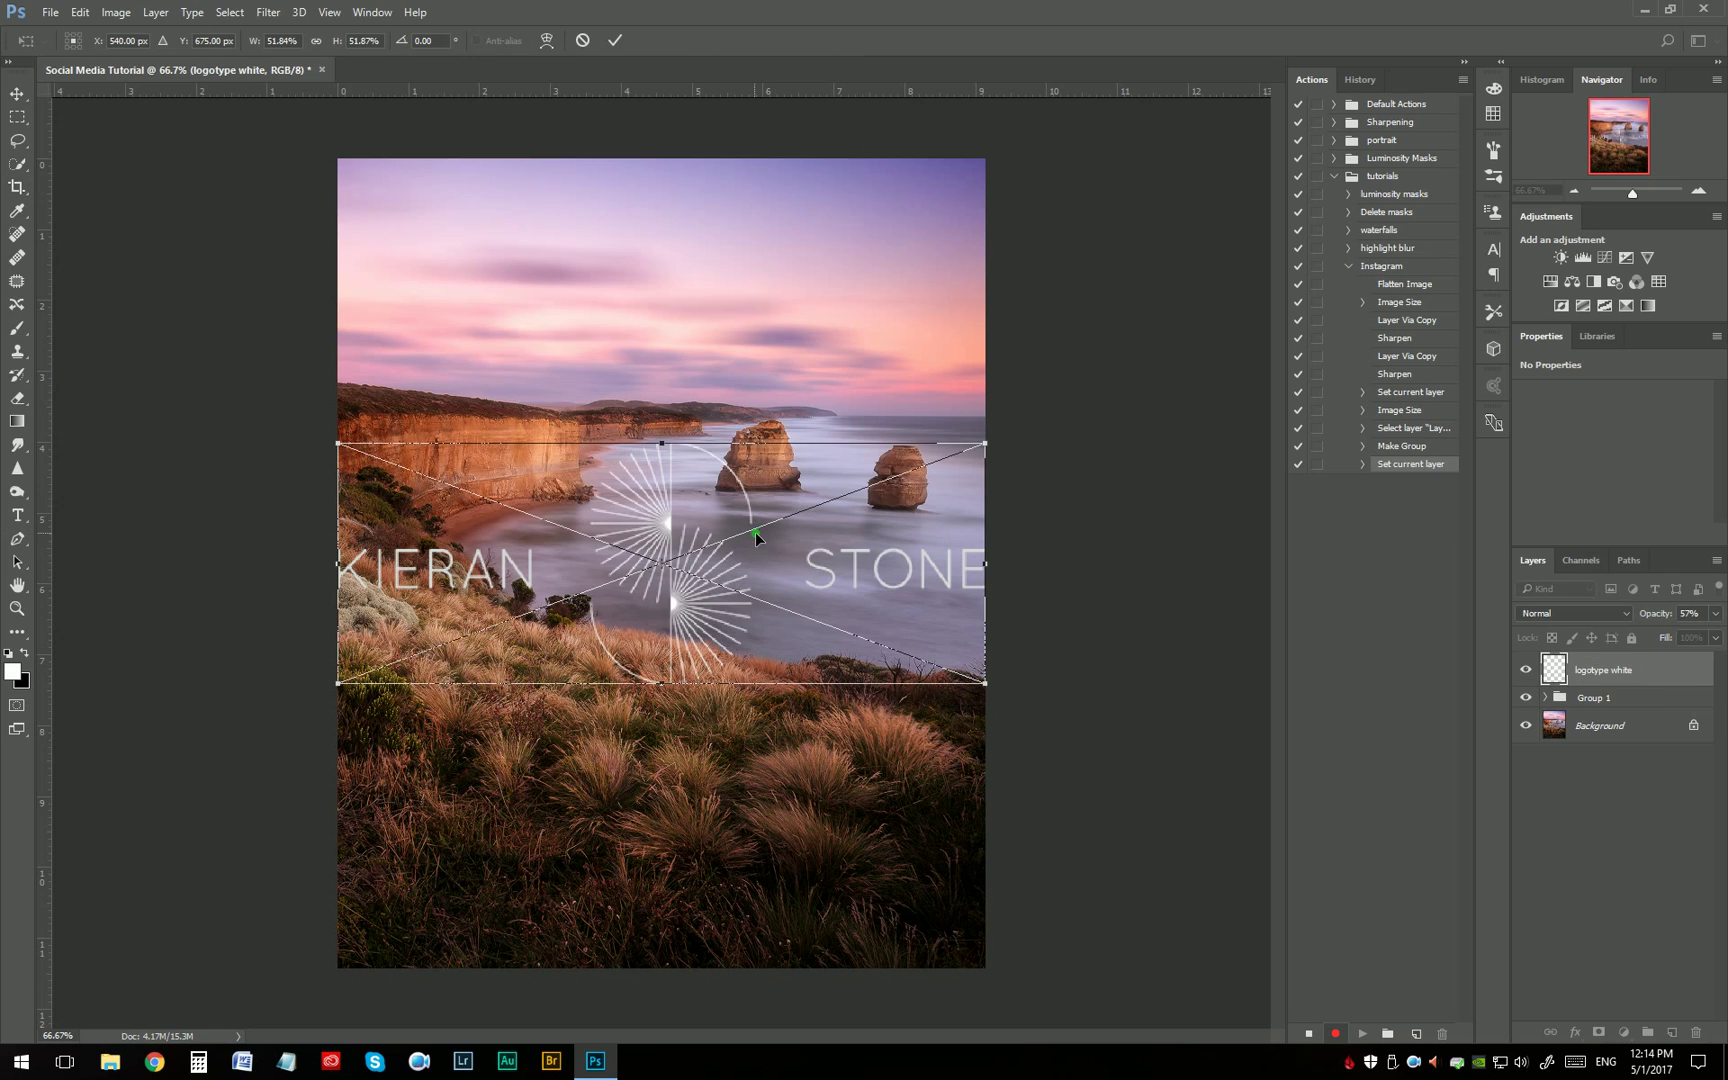
pyautogui.moveTo(982, 443); pyautogui.dragTo(697, 172)
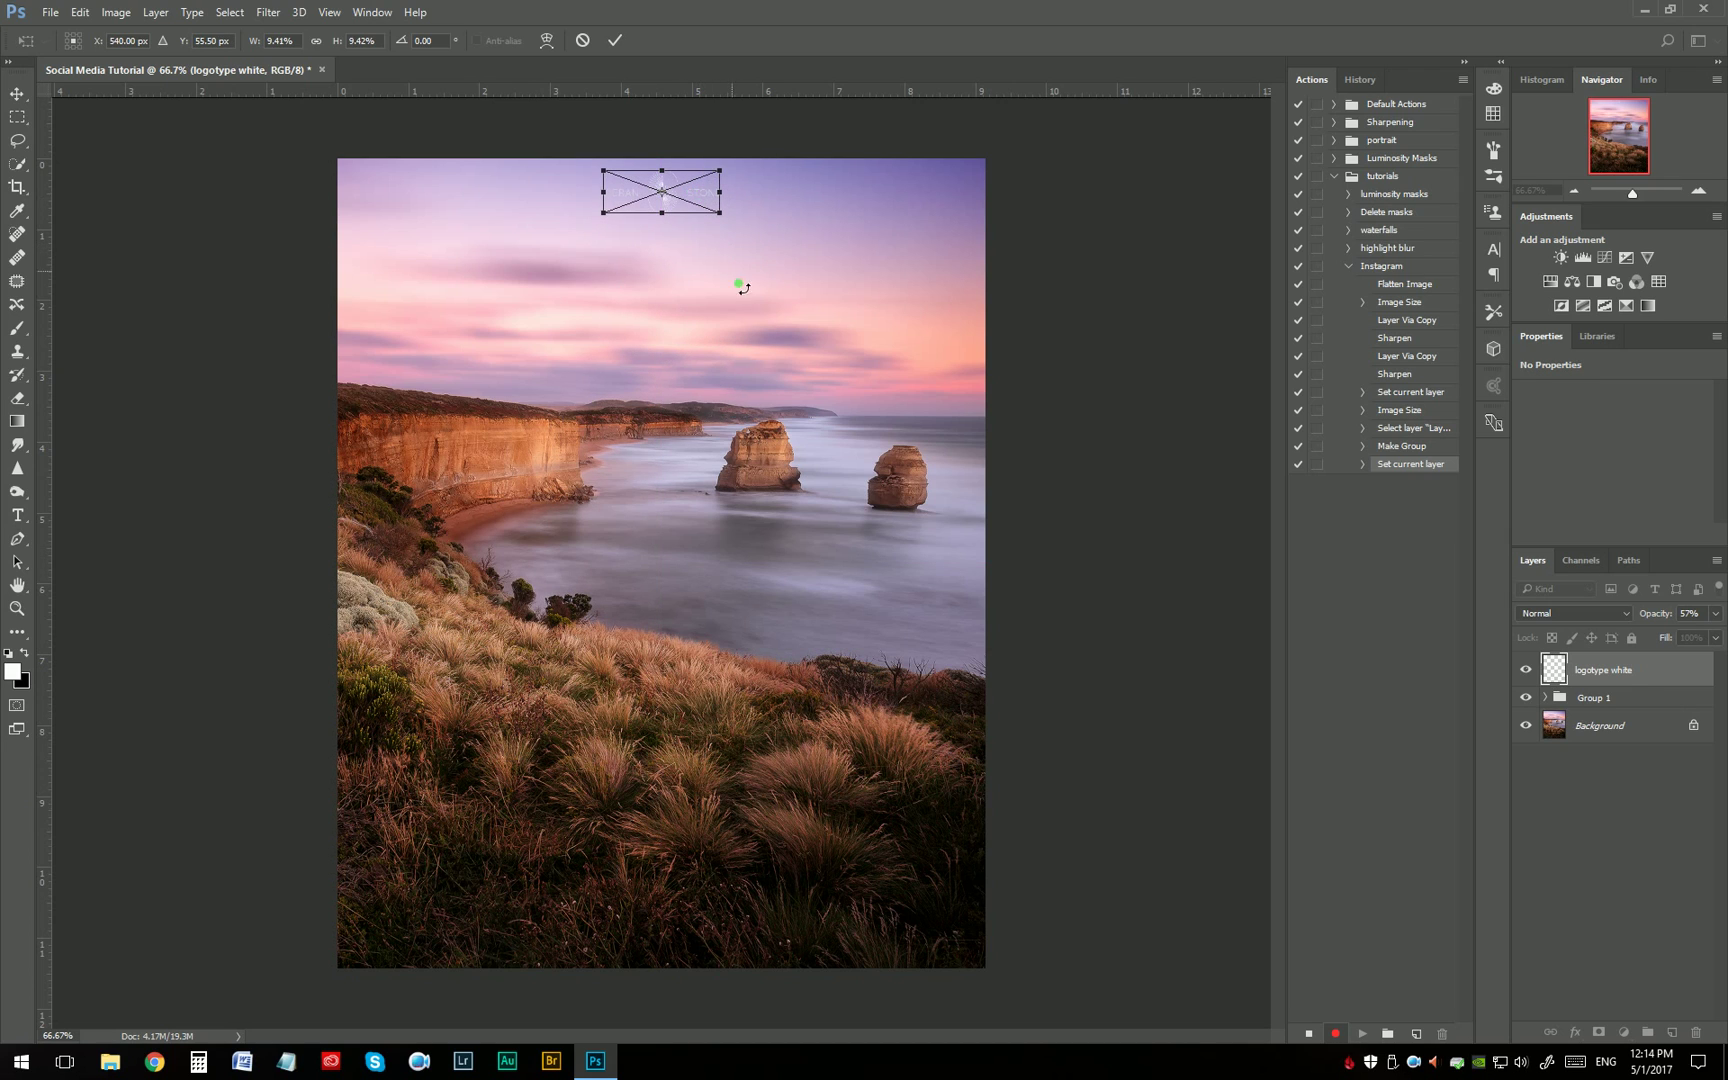
pyautogui.press('Return')
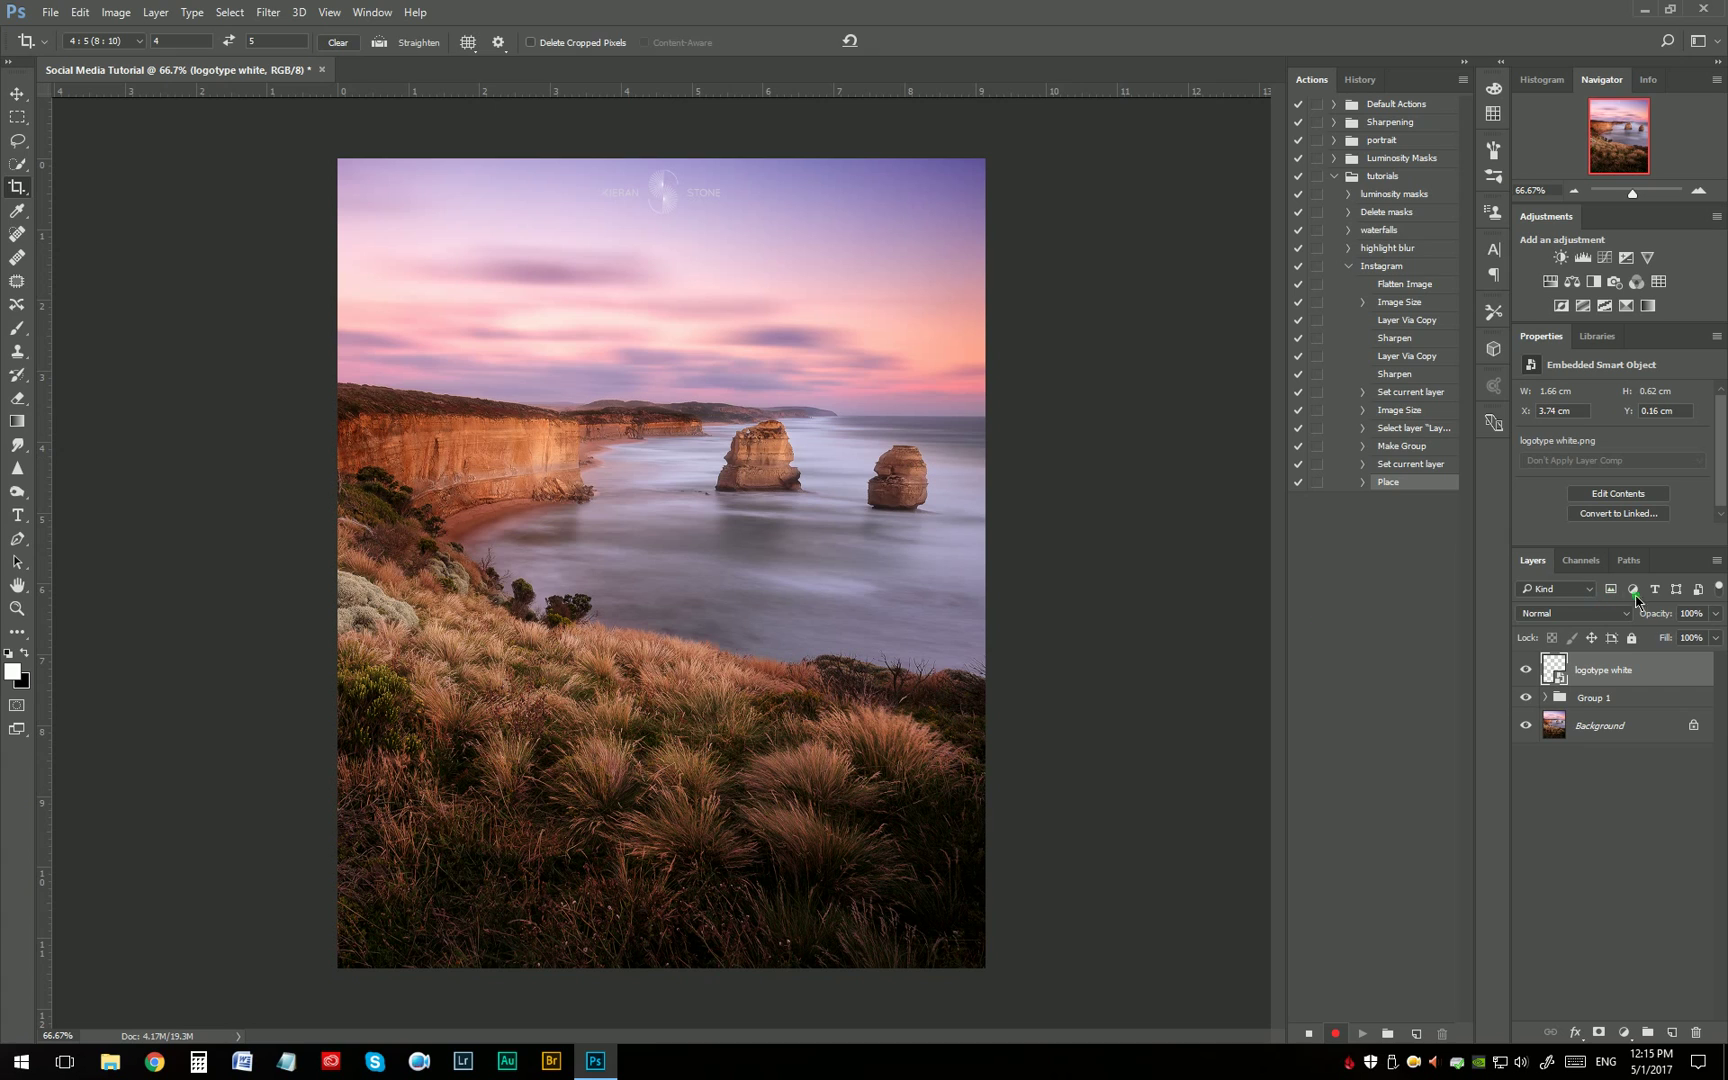
pyautogui.moveTo(1666, 618); pyautogui.dragTo(1632, 622)
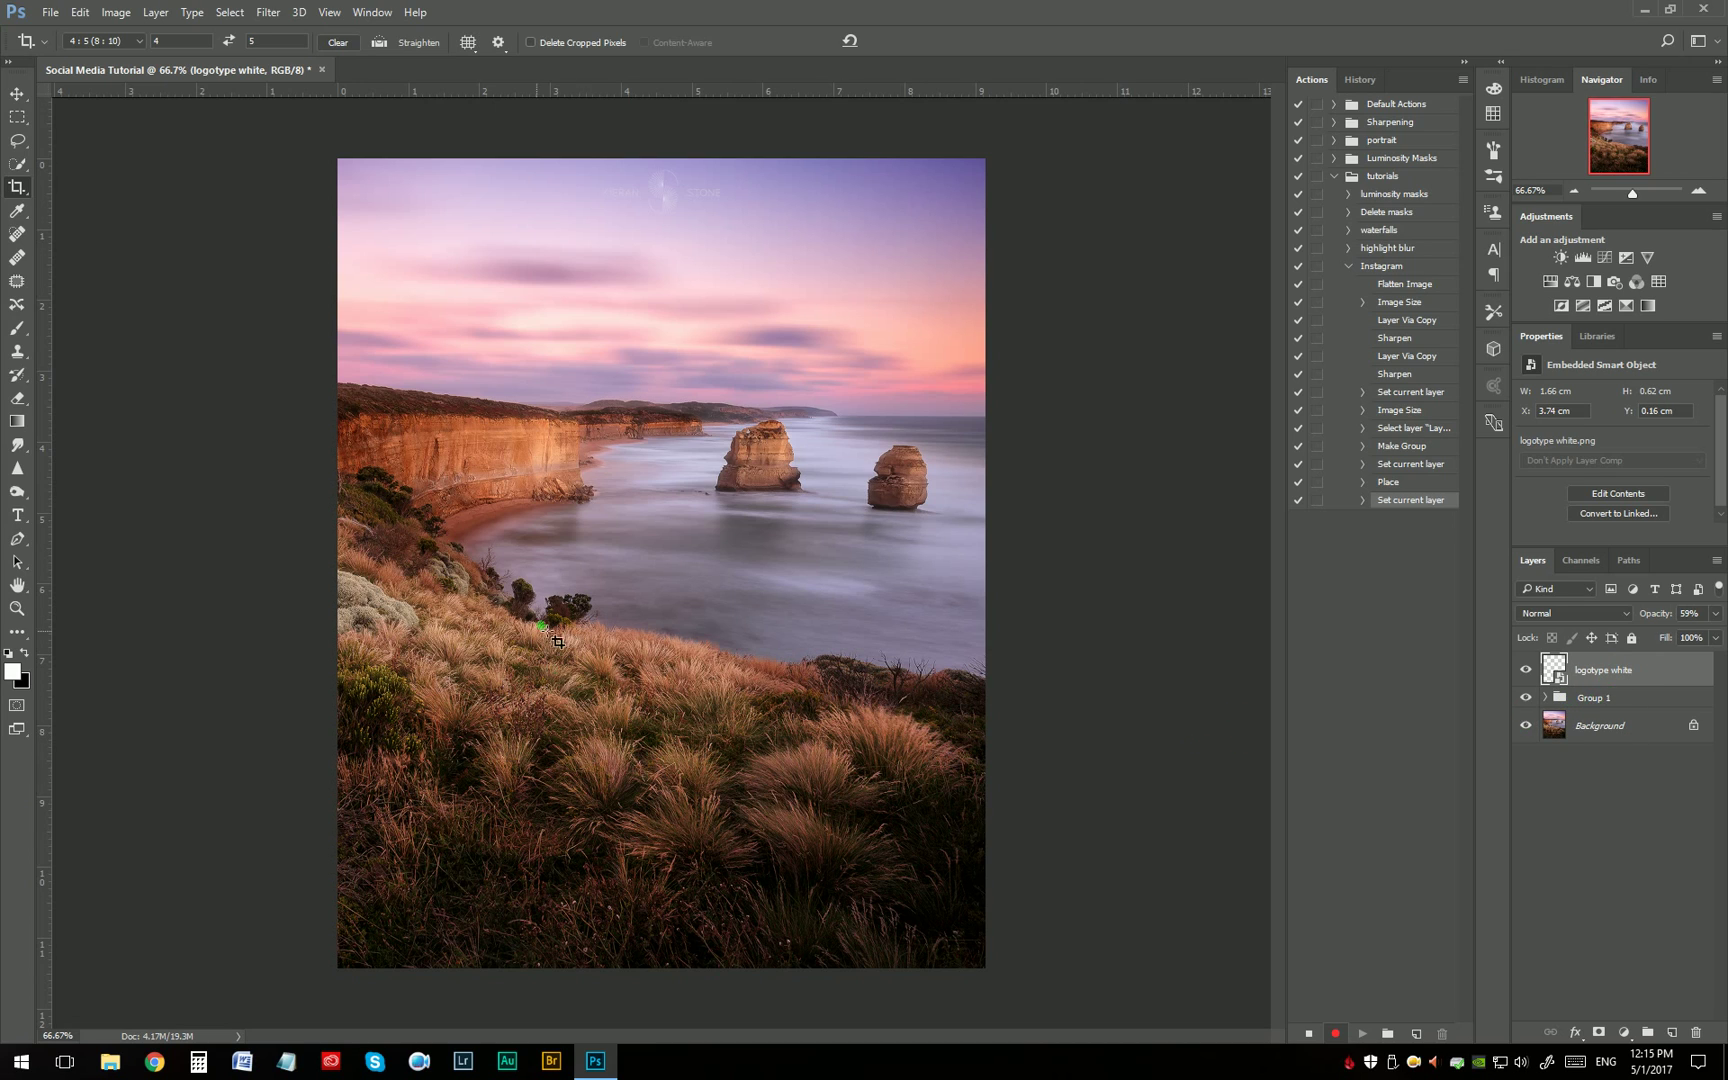
# Step: Add a Vibrance 1 adjustment layer with Vibrance +17 and Saturation +2
pyautogui.click(1648, 258)
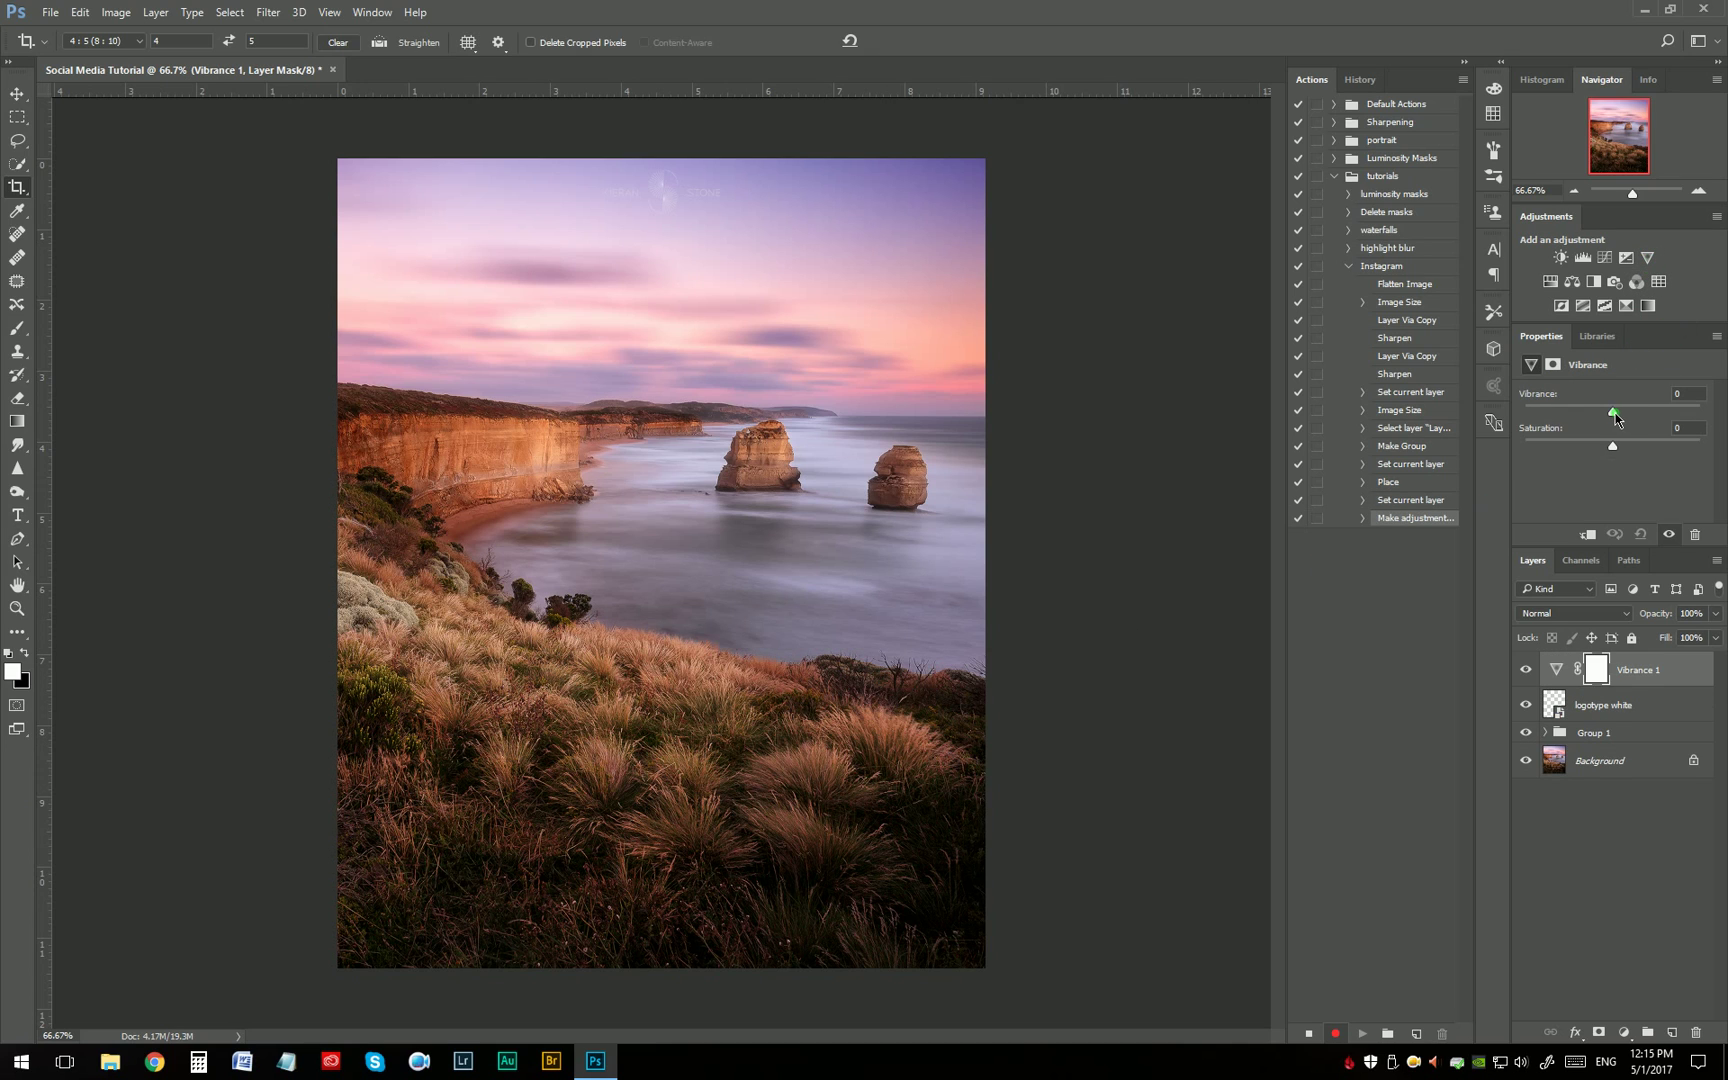
pyautogui.moveTo(1615, 418); pyautogui.dragTo(1629, 418)
# Step: Stop recording the action and revert the document to its Crop history state
pyautogui.click(1309, 1034)
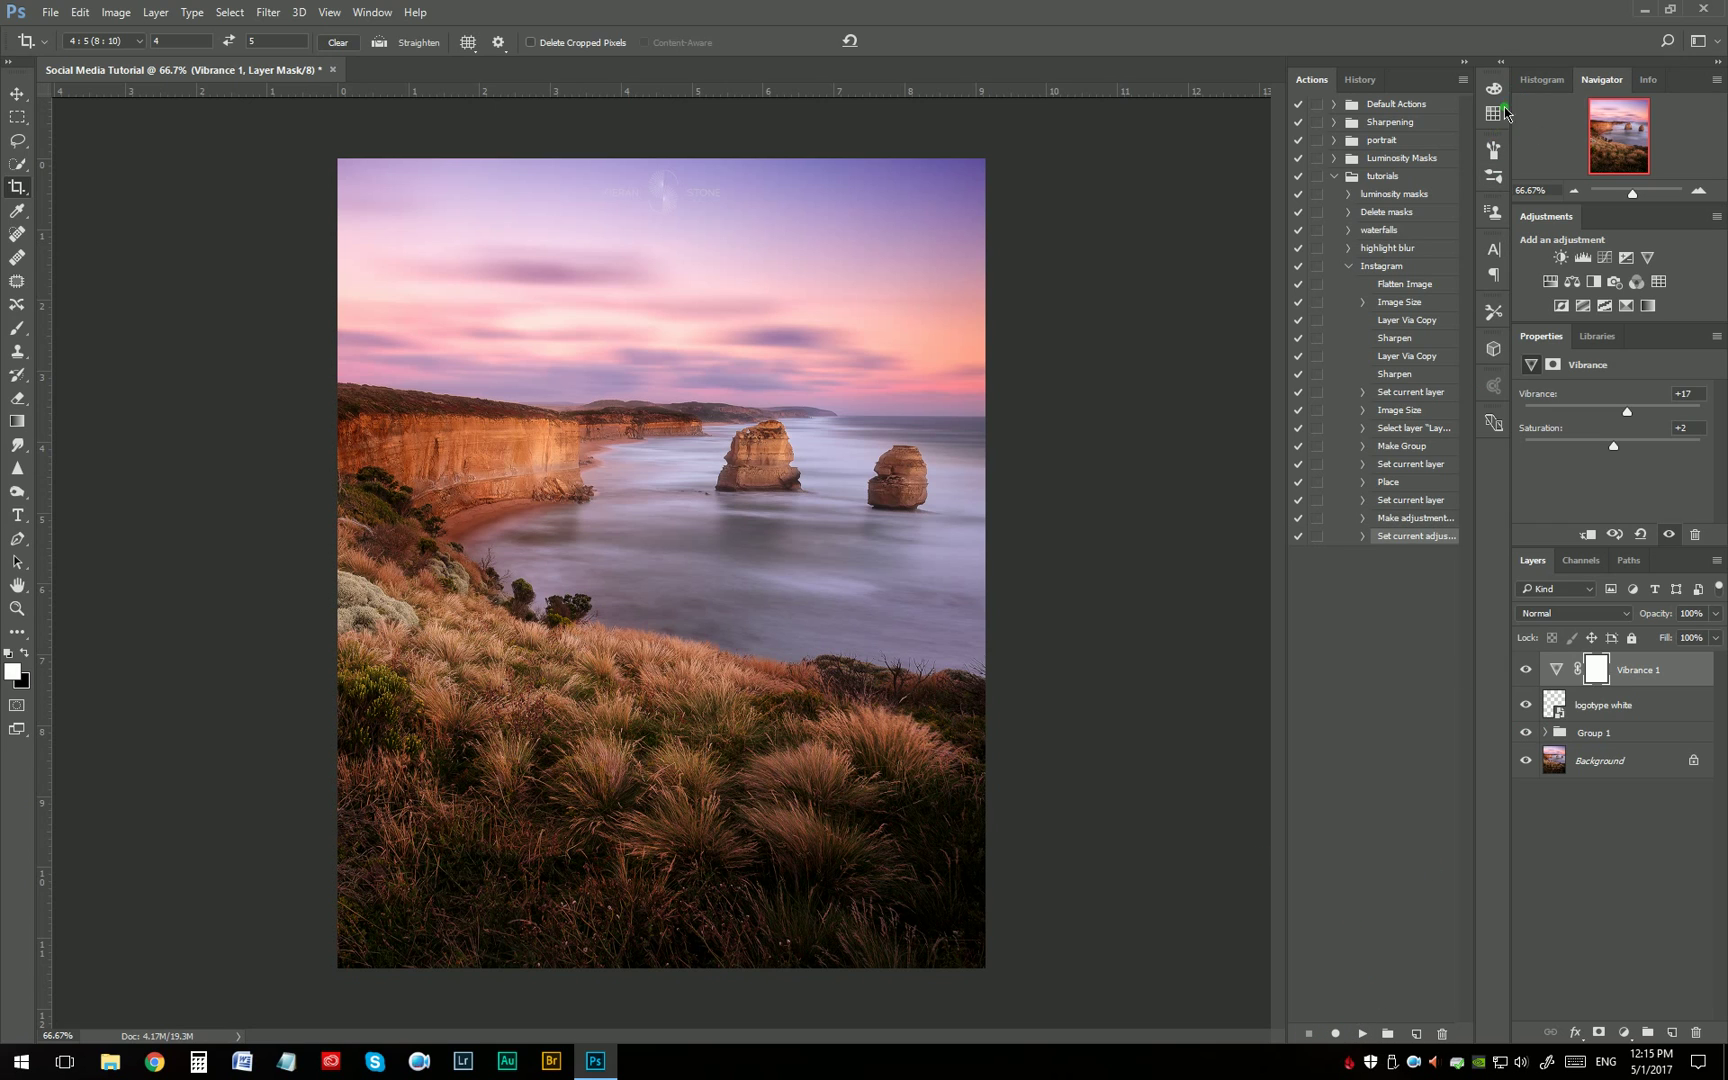
pyautogui.click(1361, 84)
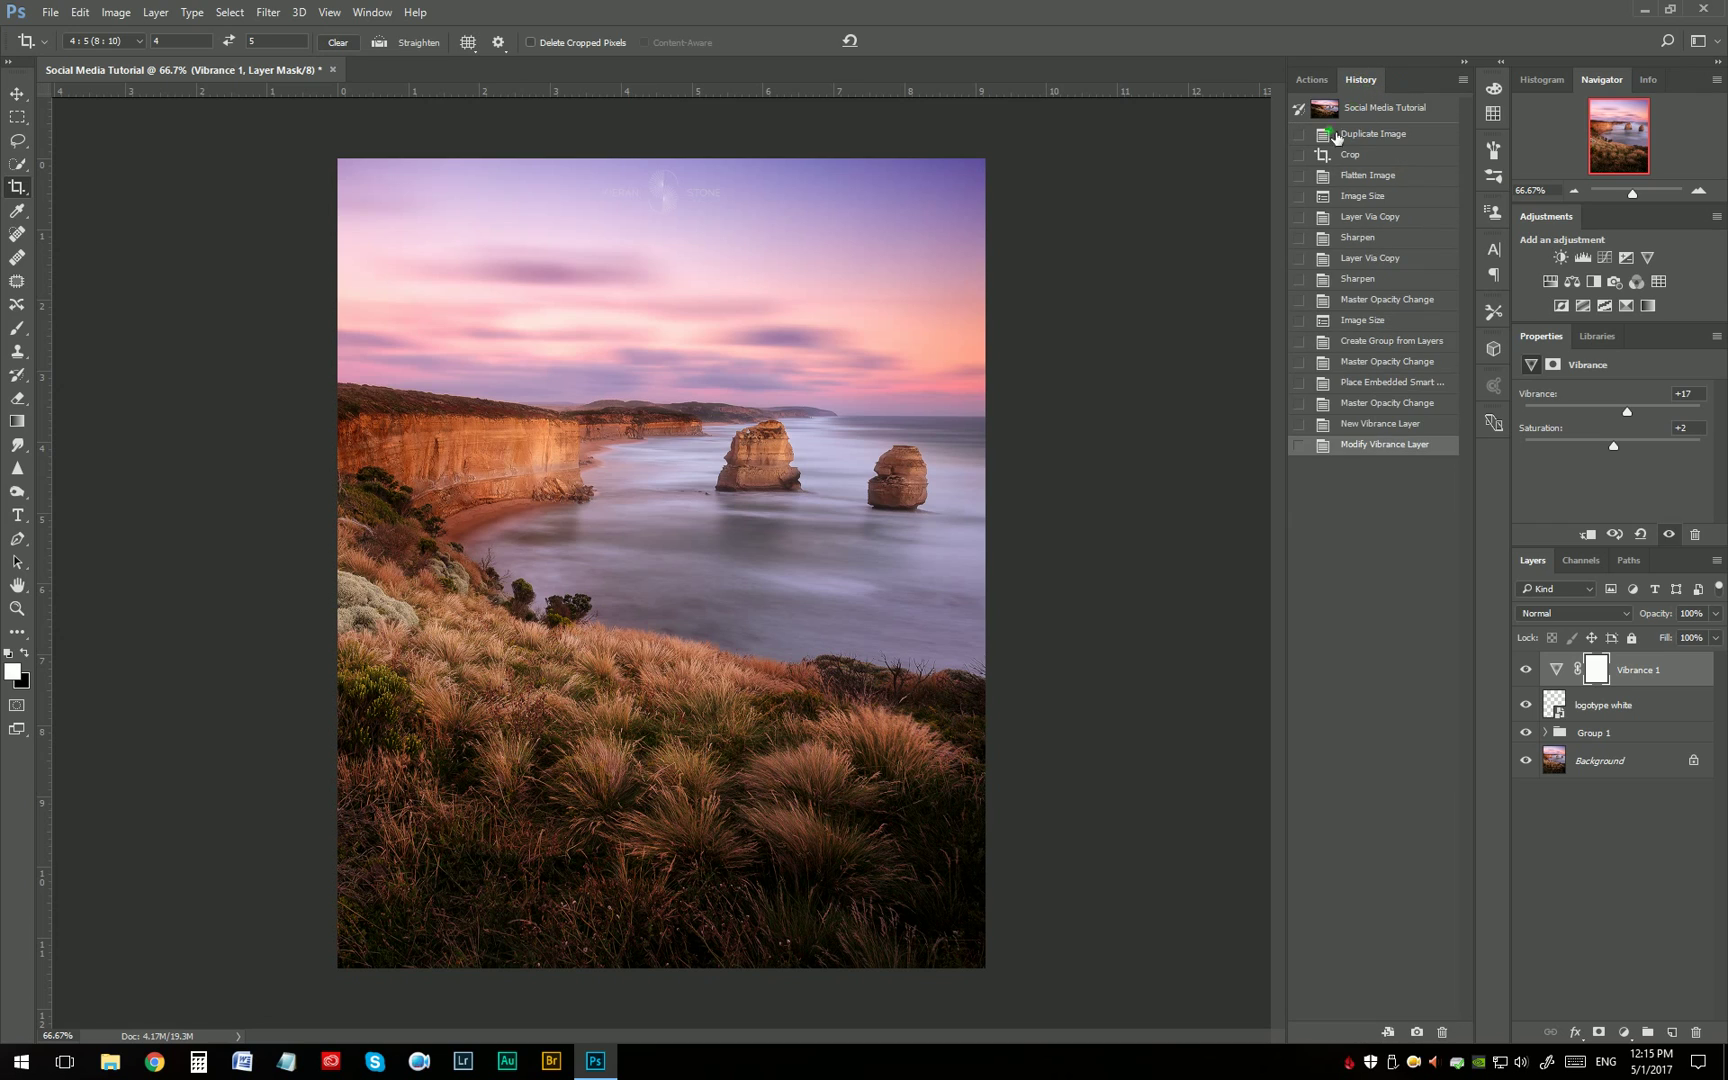
pyautogui.click(1363, 162)
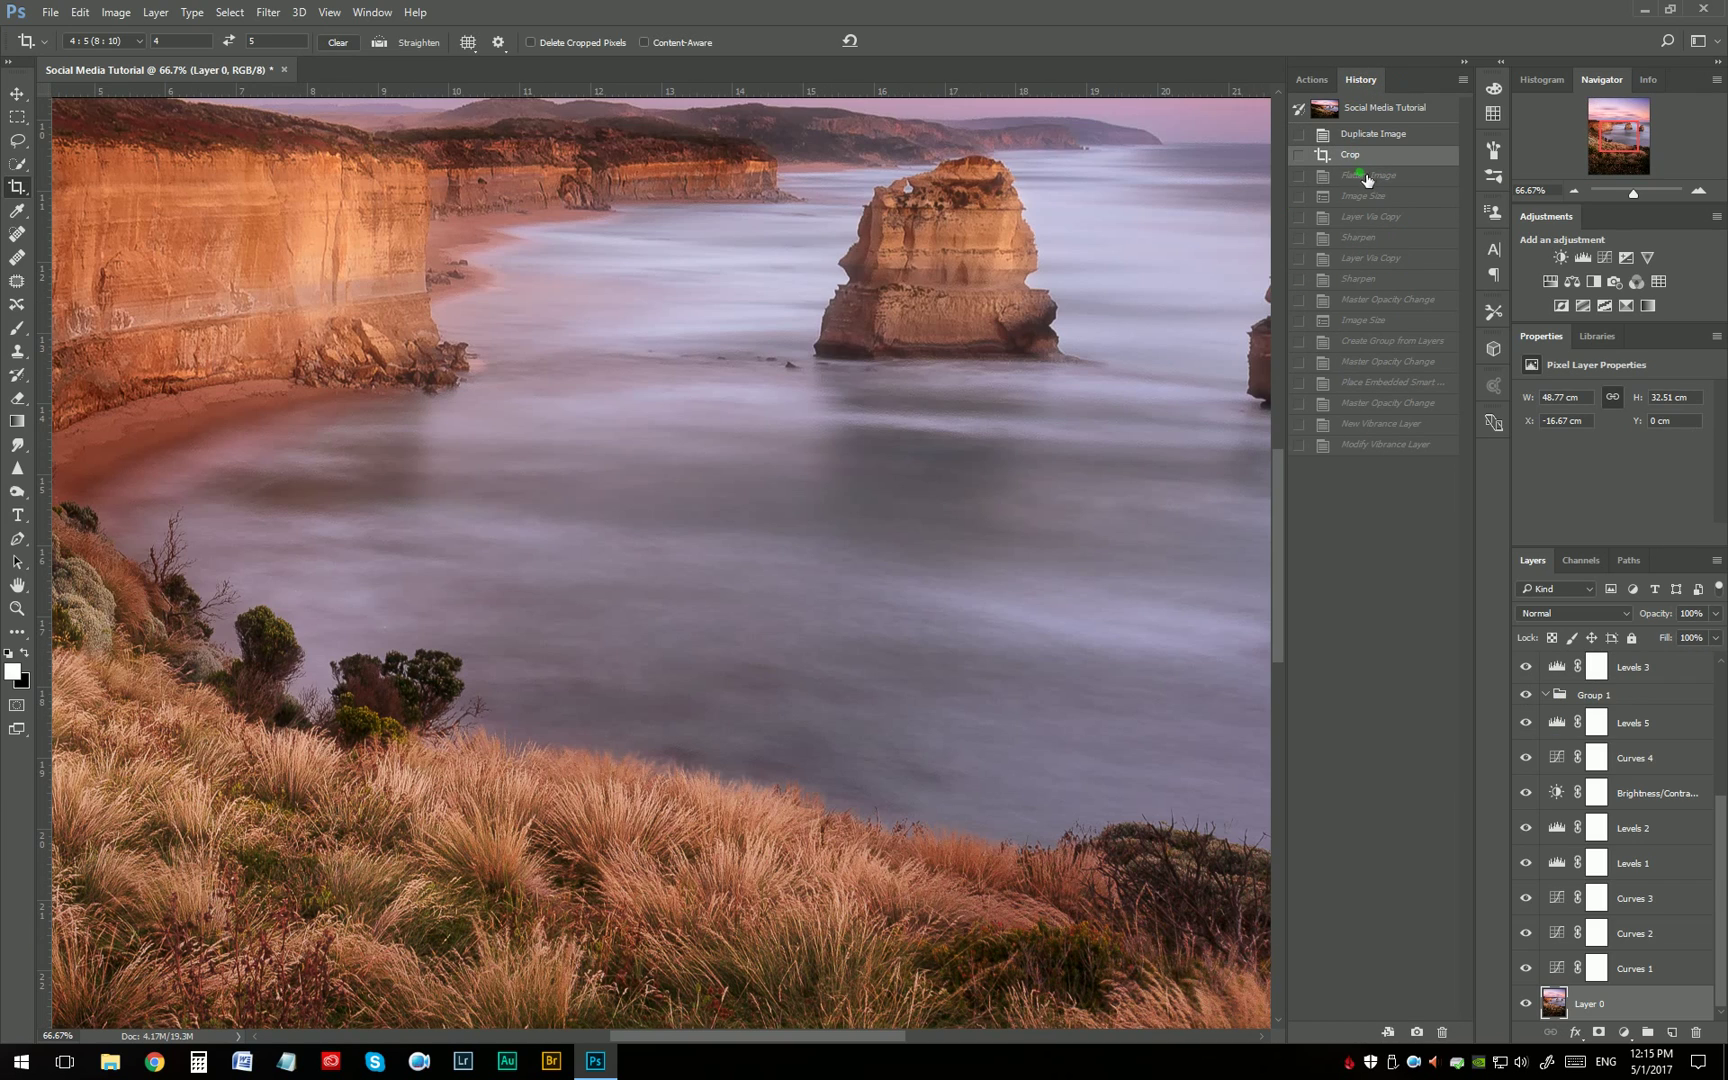
pyautogui.hotkey('ctrl', '0')
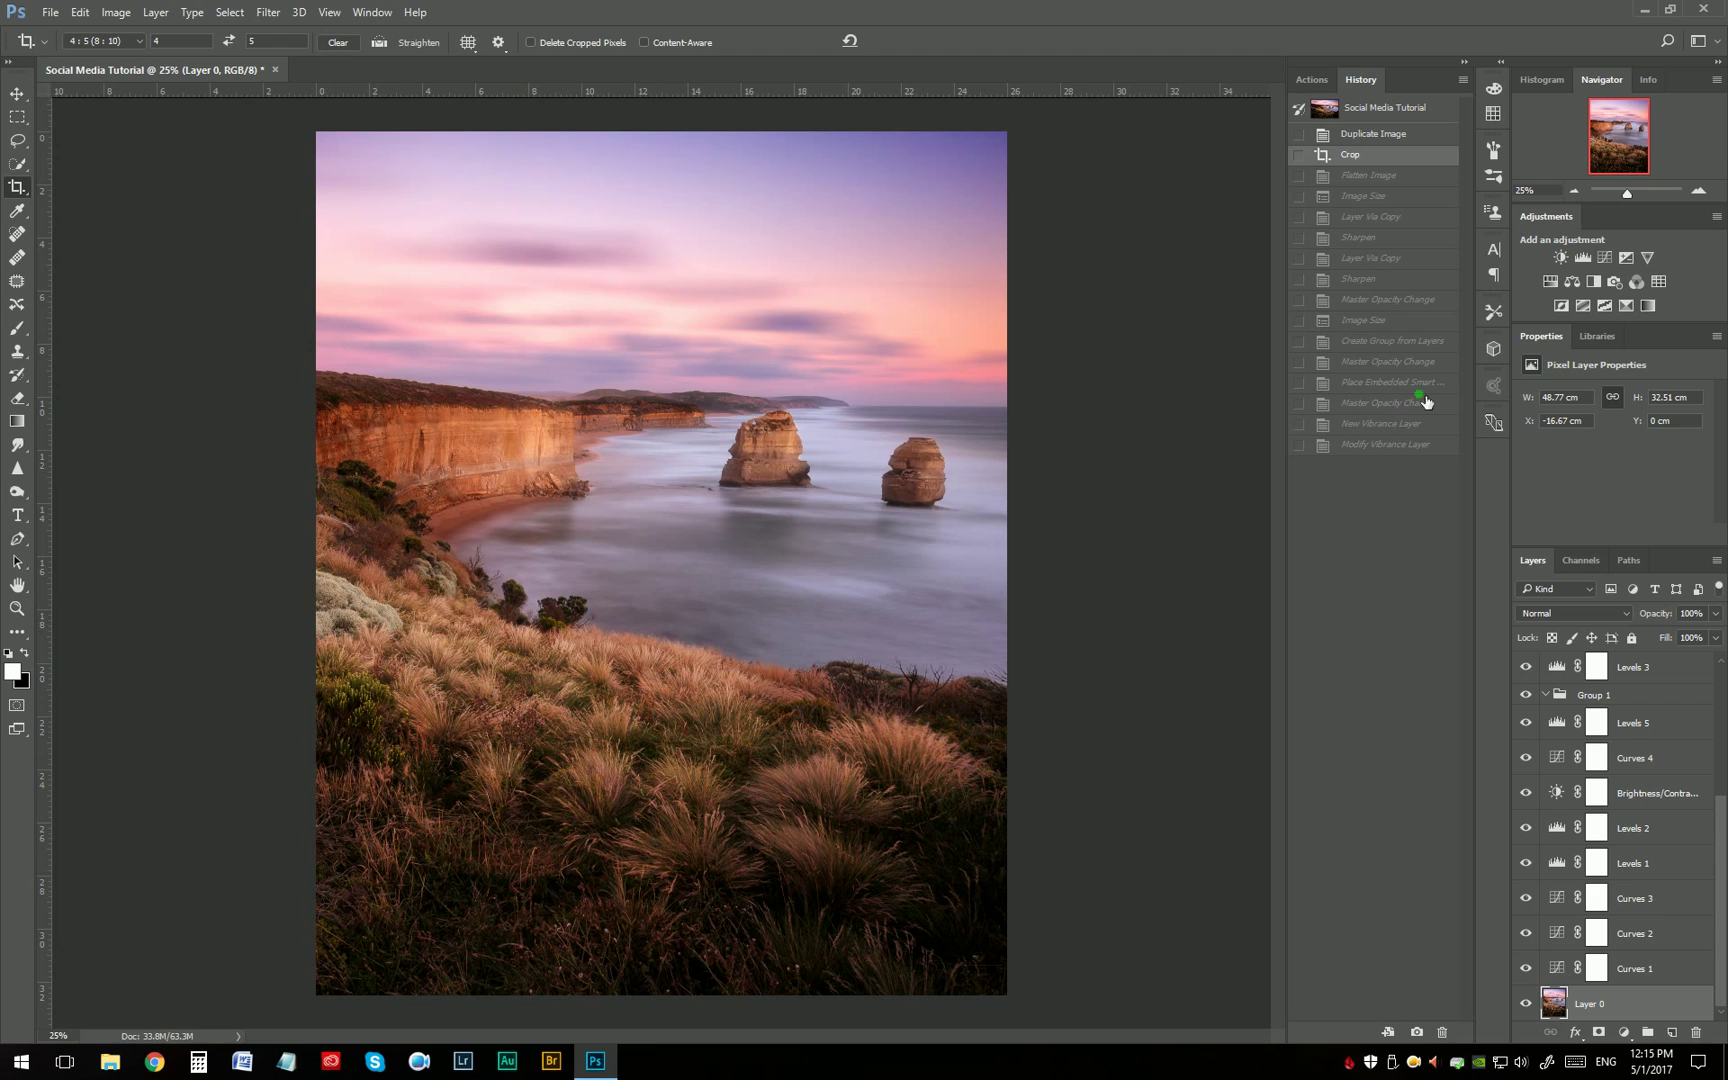
# Step: Play the Instagram action on the reverted photo to rebuild all its layers
pyautogui.click(1311, 79)
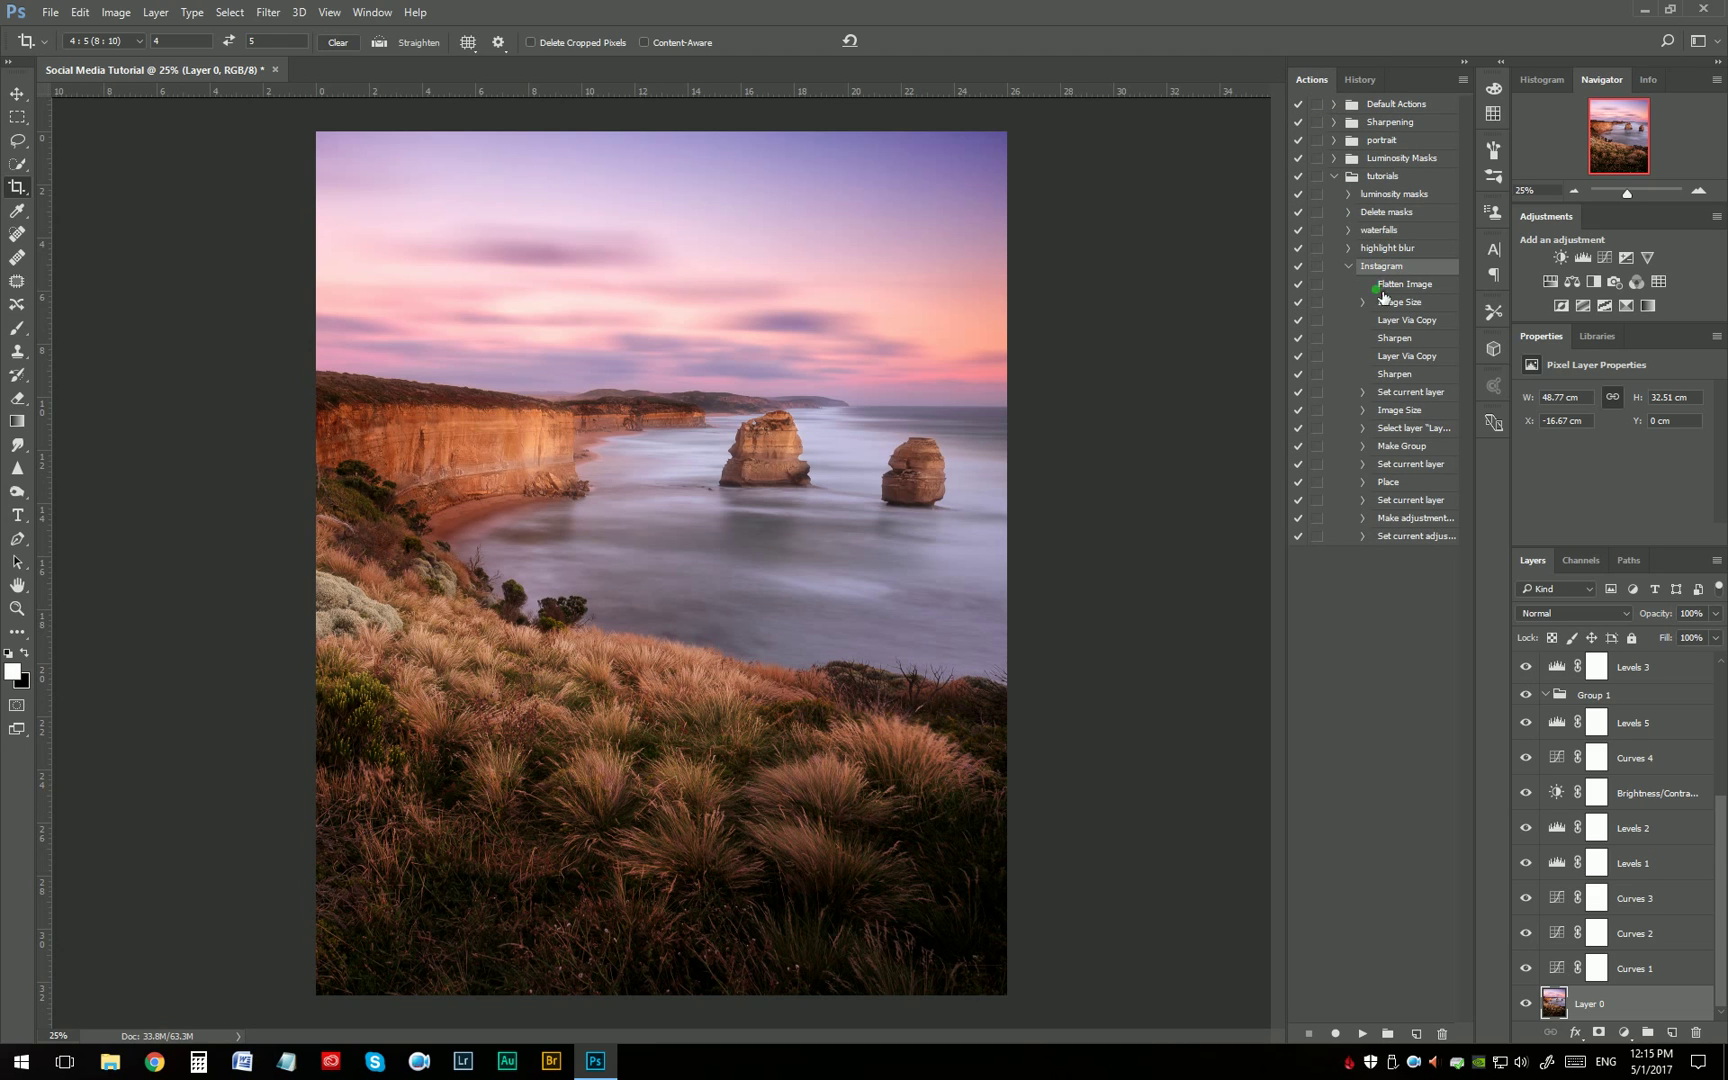
pyautogui.click(1390, 268)
pyautogui.click(1363, 1033)
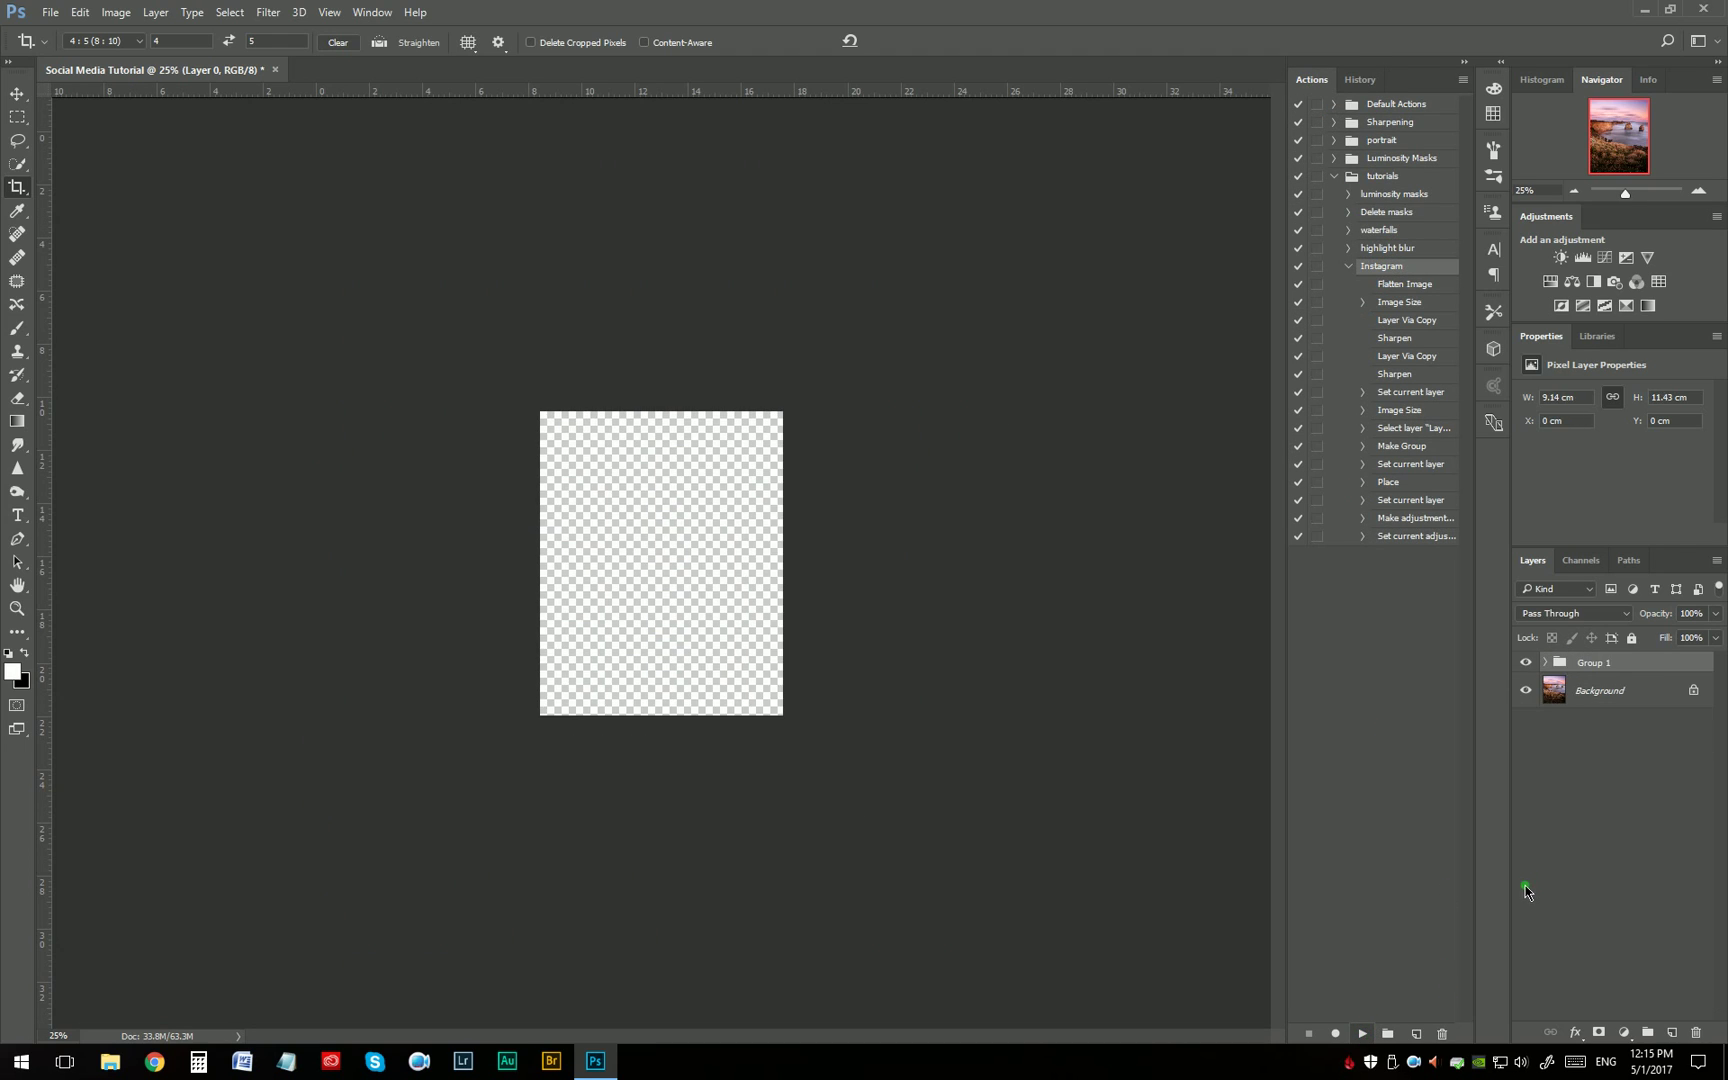
pyautogui.hotkey('ctrl', '+')
pyautogui.hotkey('ctrl', '+')
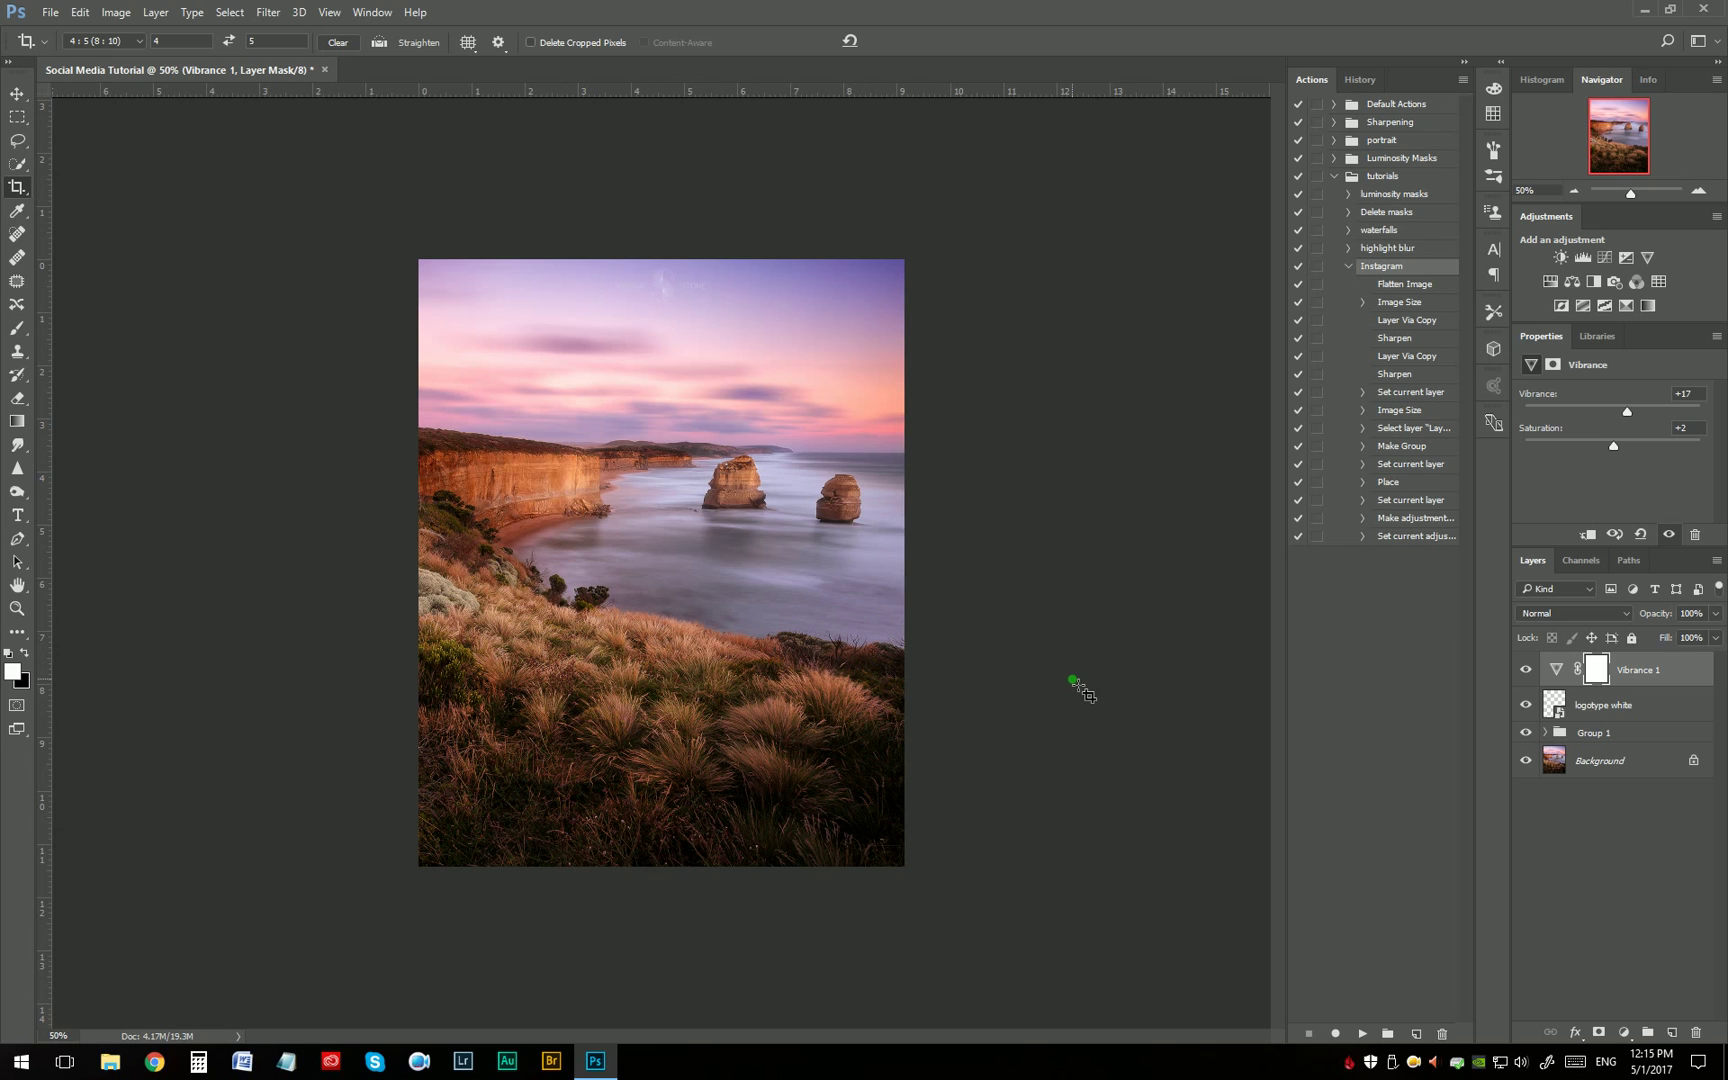
# Step: Open Save for Web showing the JPEG quality 80 preview at 1080 × 1350 px
pyautogui.hotkey('ctrl', 'alt', 'shift')
pyautogui.hotkey('ctrl', 'alt', 'shift', 's')
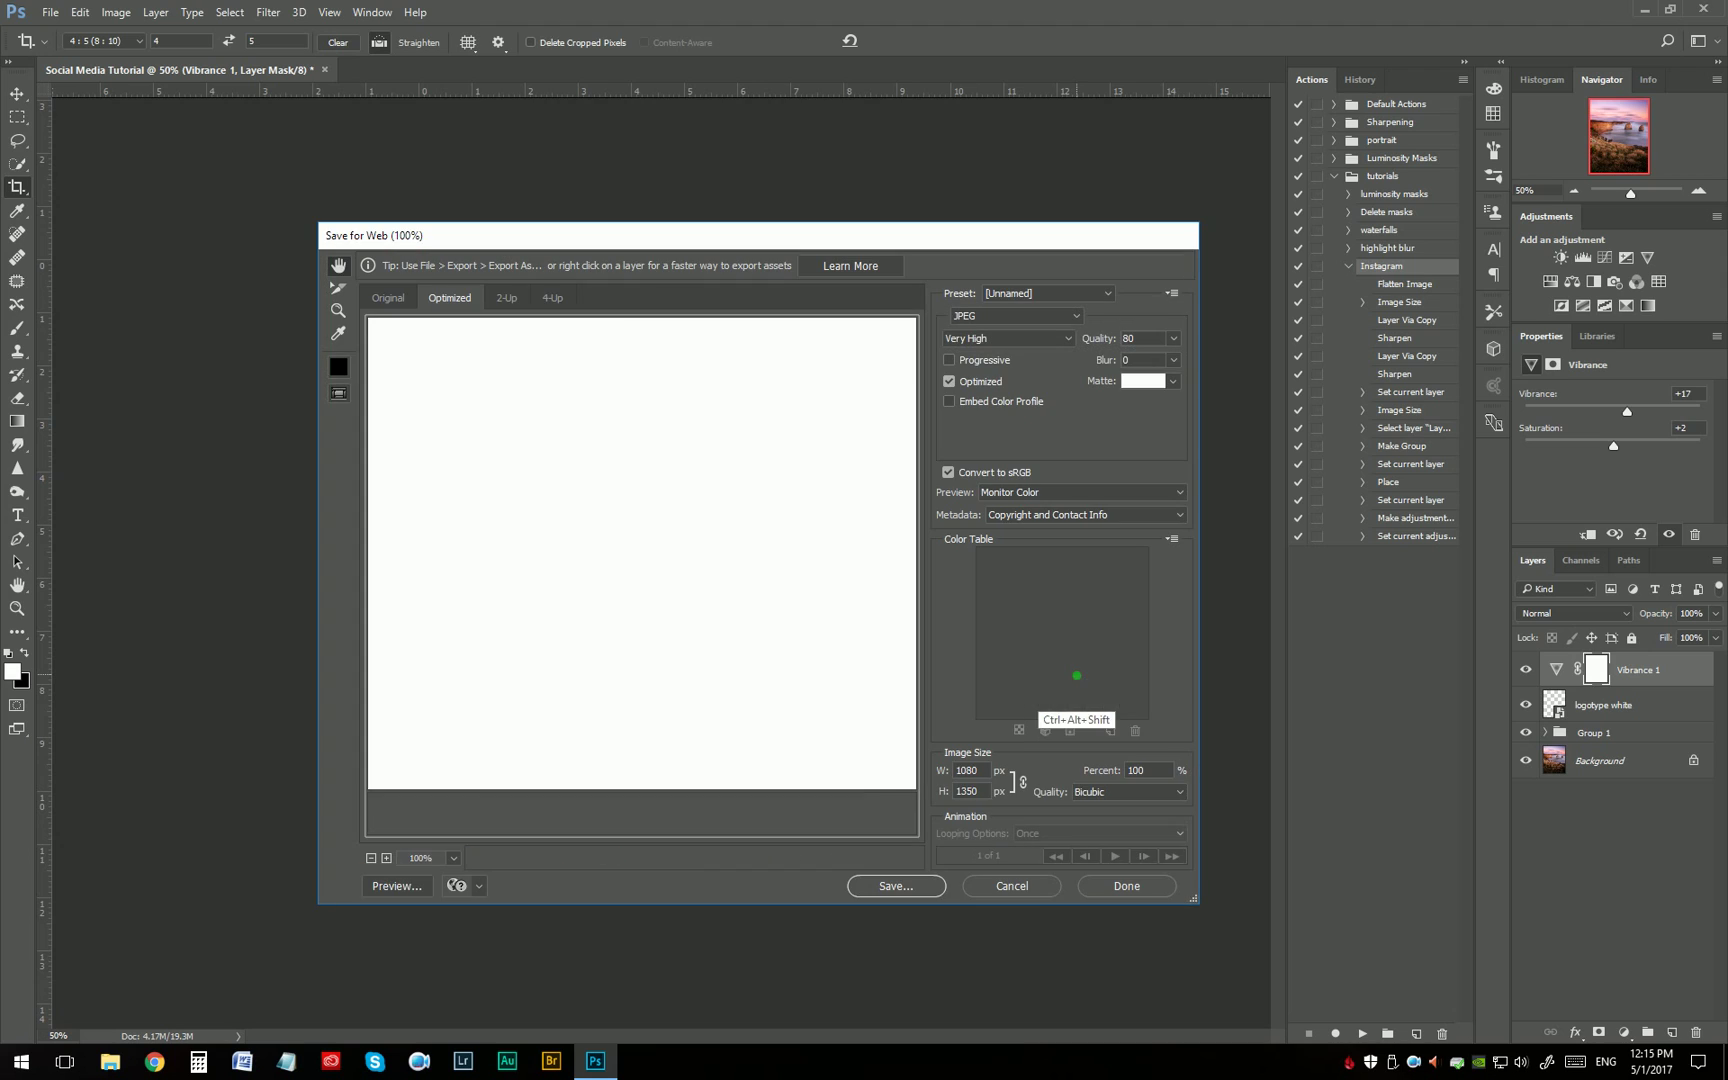